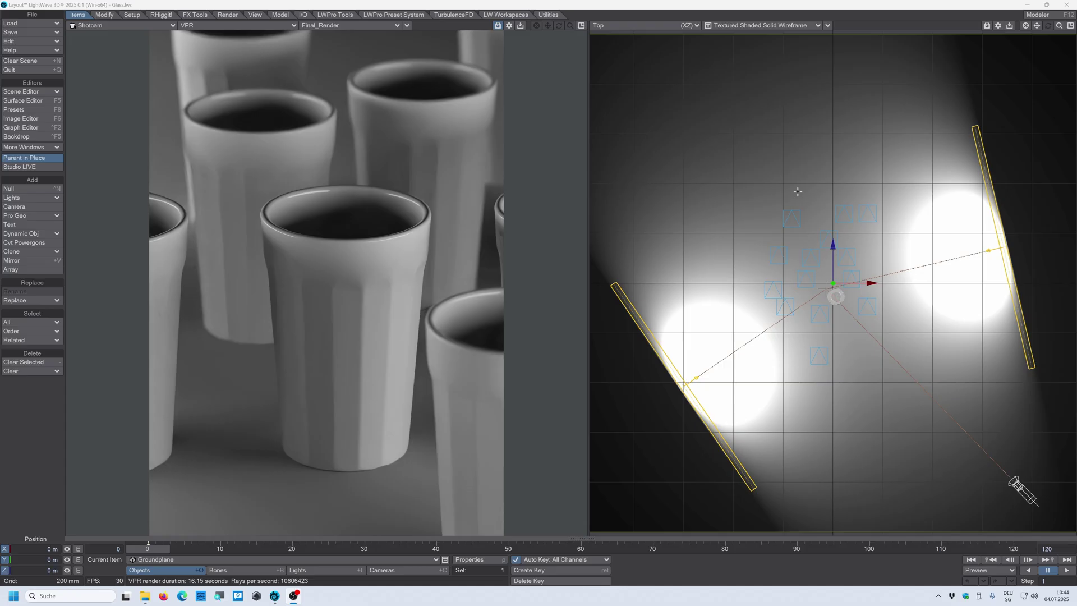
# Set the ground plane Instance Generator's Scale Min to 60%, replacing an interim 80%
pyautogui.hotkey('shift', 'F9')
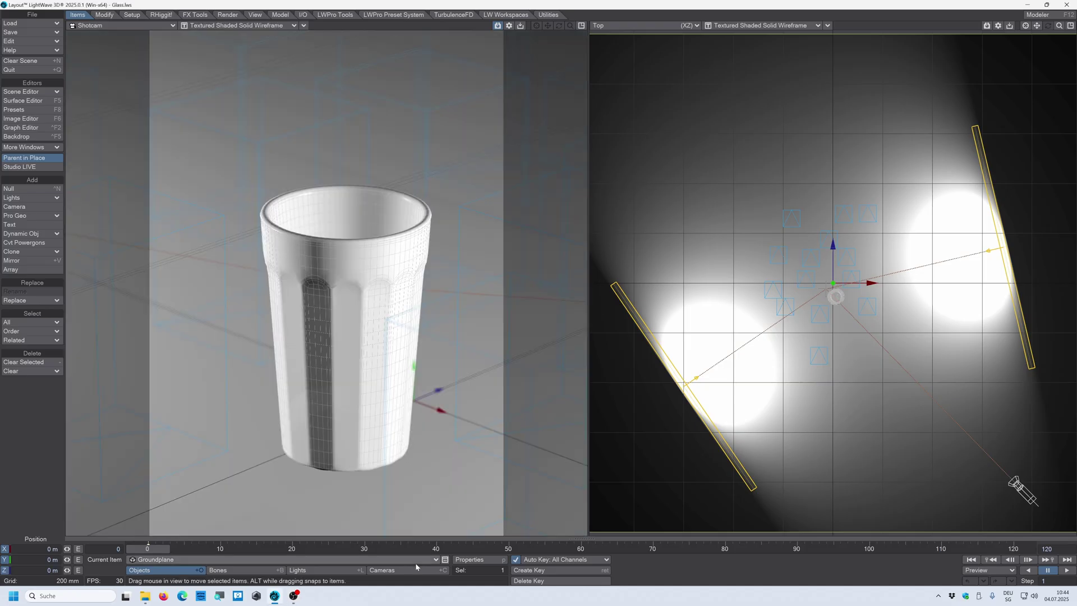
pyautogui.click(475, 560)
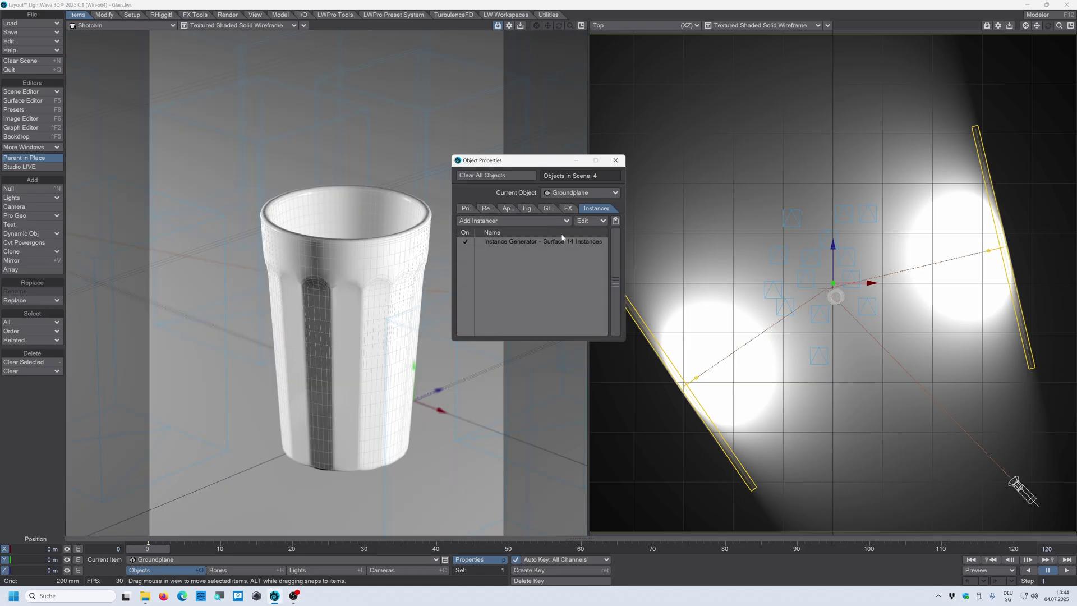
pyautogui.doubleClick(512, 242)
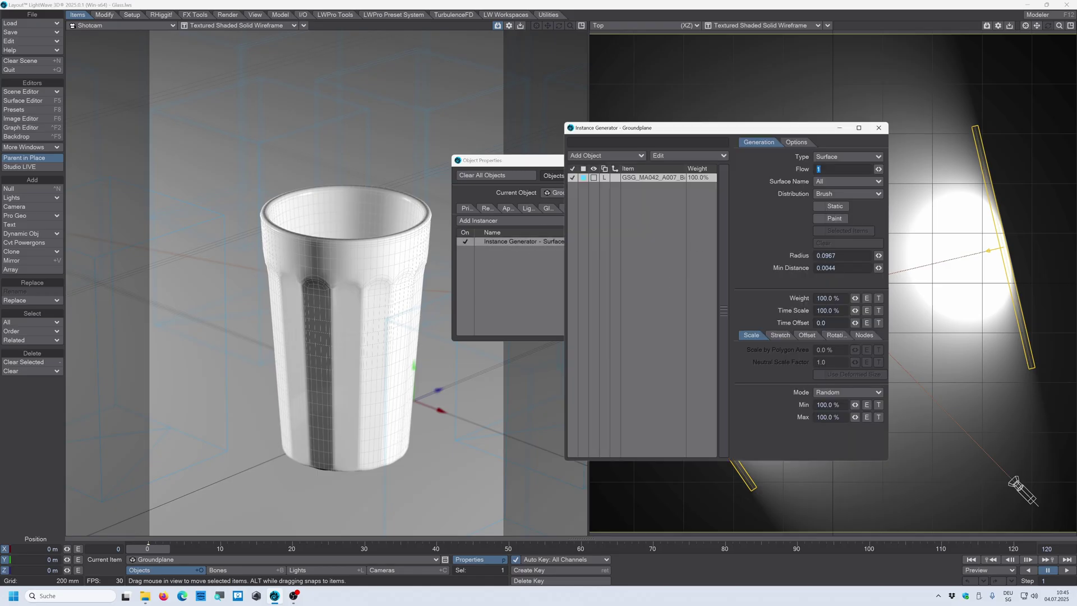
pyautogui.moveTo(686, 129); pyautogui.dragTo(580, 119)
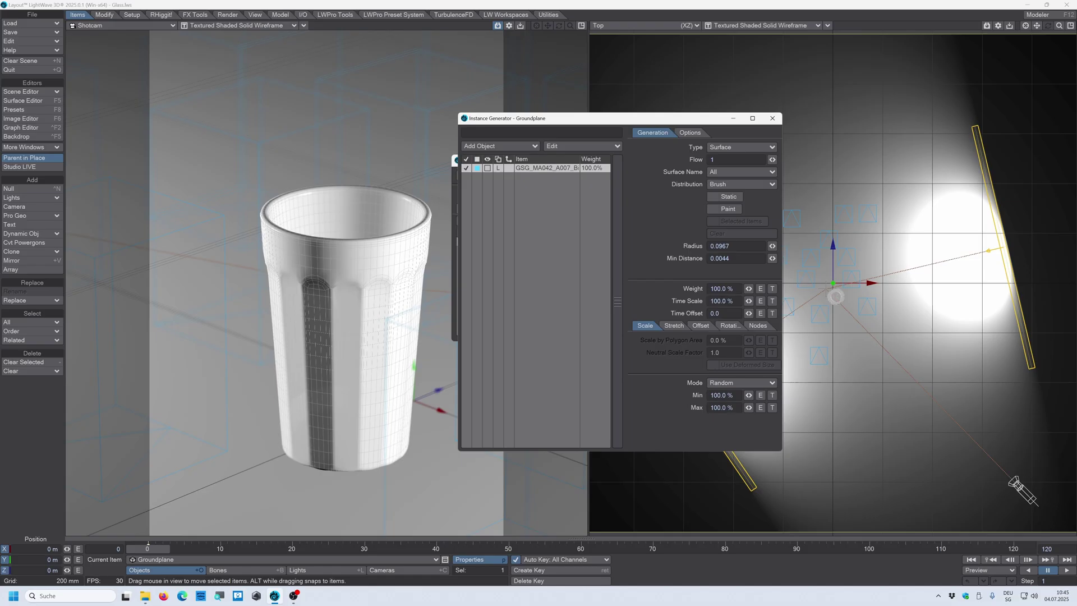
pyautogui.moveTo(732, 395); pyautogui.dragTo(710, 395)
pyautogui.write('80')
pyautogui.moveTo(730, 395); pyautogui.dragTo(691, 400)
pyautogui.write('60')
pyautogui.press('Tab')
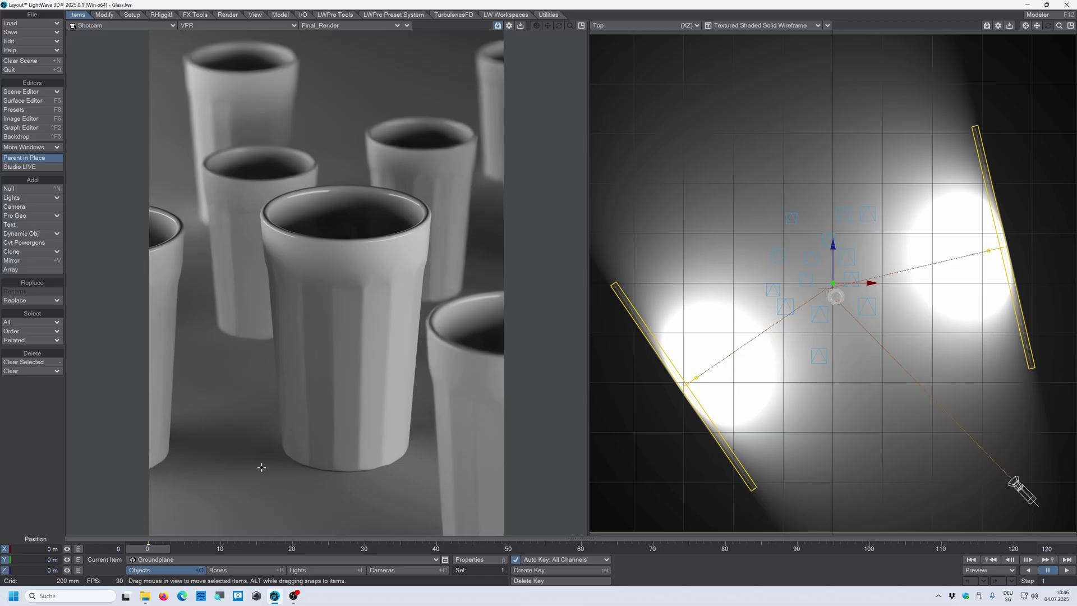
# Open the Glass surface's node graph and nudge the Principled BSDF node slightly left
pyautogui.click(30, 102)
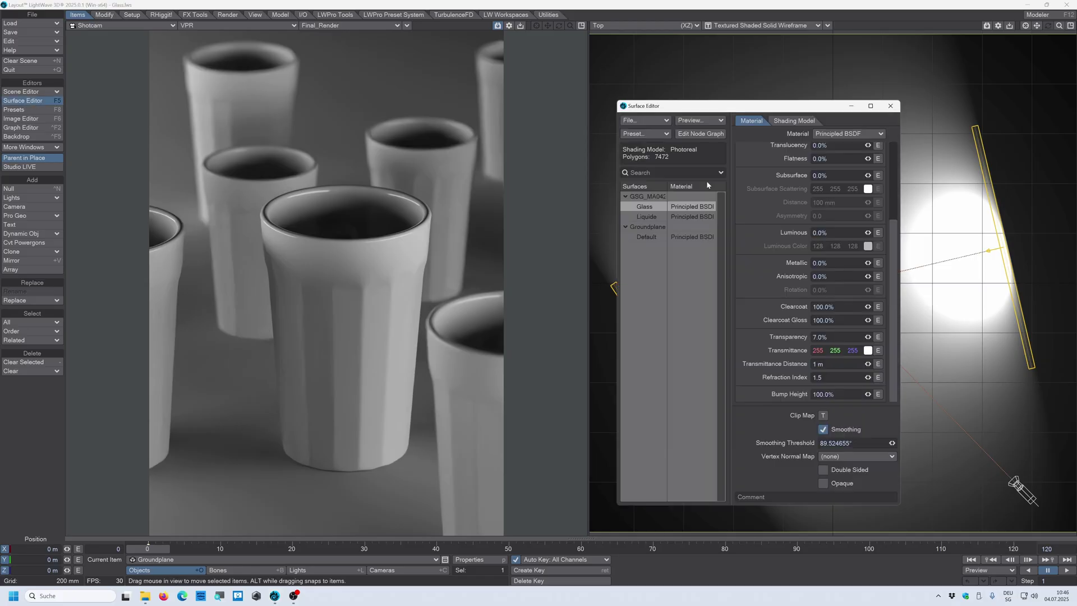
pyautogui.doubleClick(657, 208)
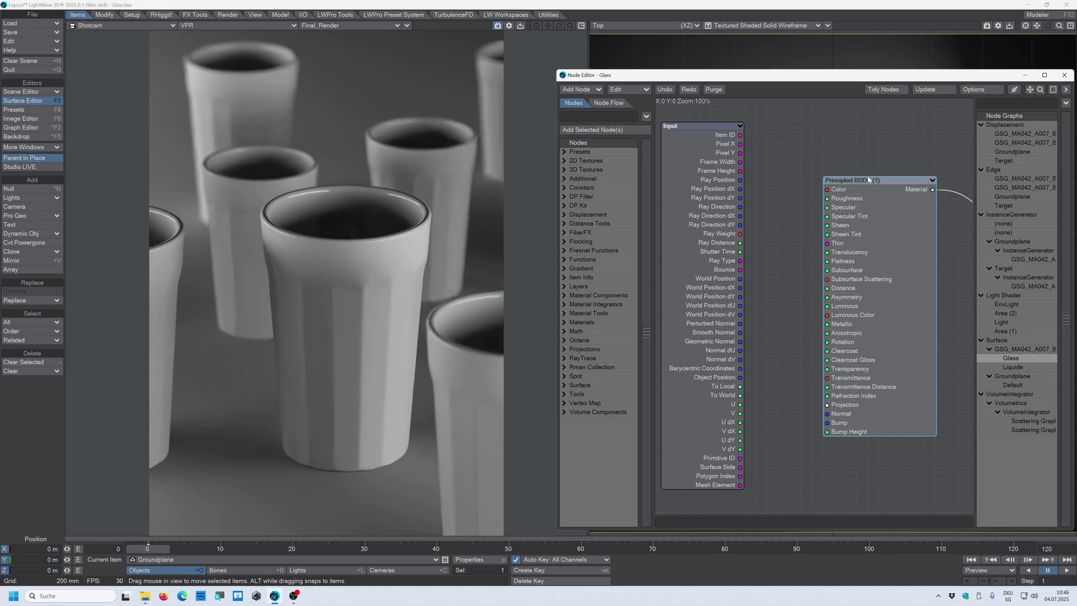
pyautogui.moveTo(868, 179); pyautogui.dragTo(846, 178)
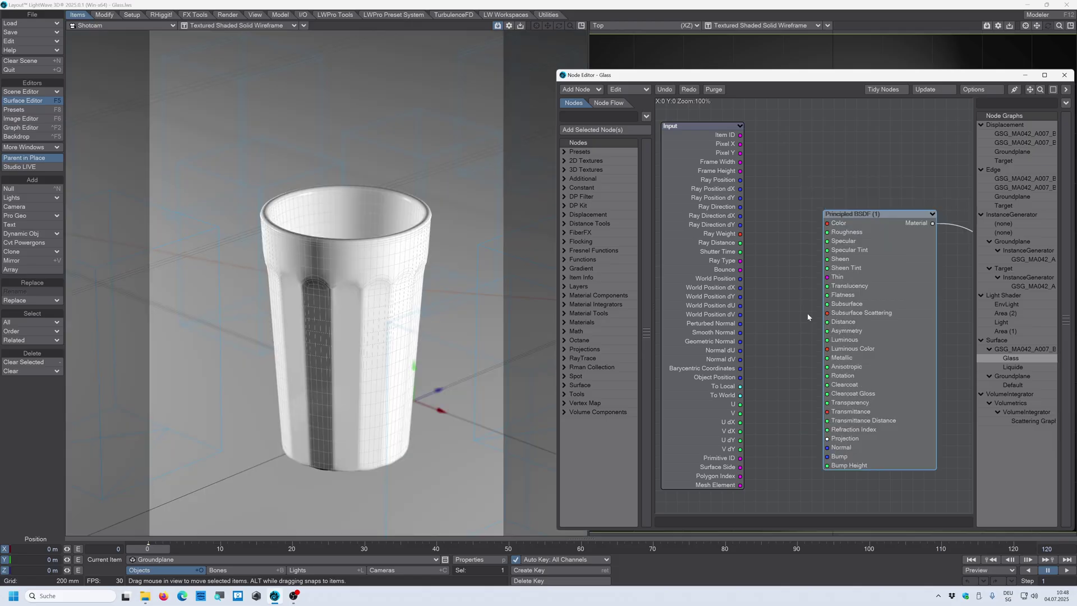
# Add a trial GGX BTDF node, delete it again, and move the Principled BSDF node higher
pyautogui.click(565, 296)
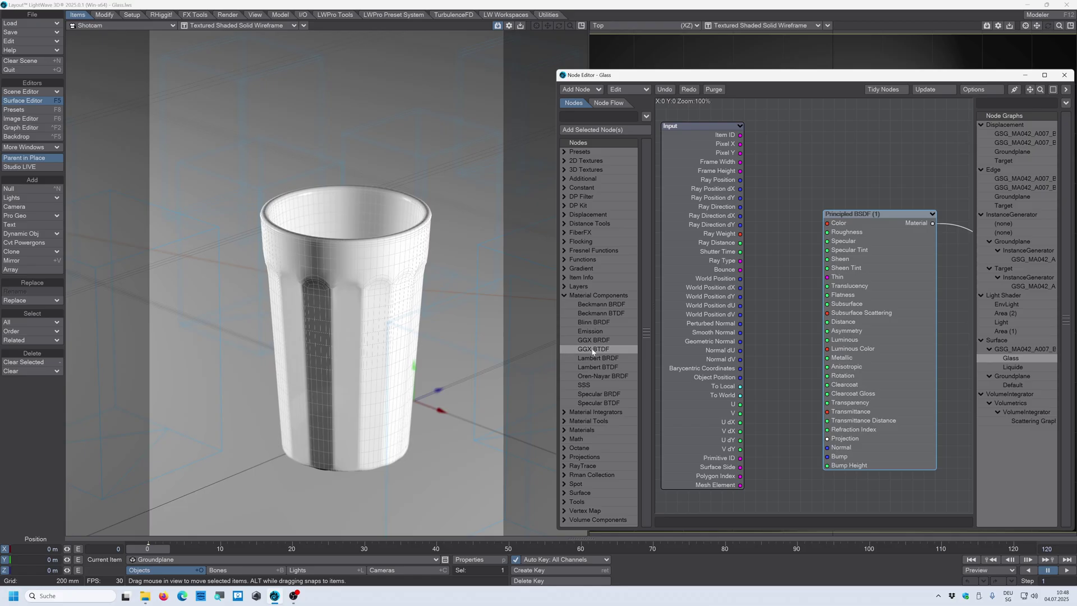
pyautogui.moveTo(593, 352); pyautogui.dragTo(812, 117)
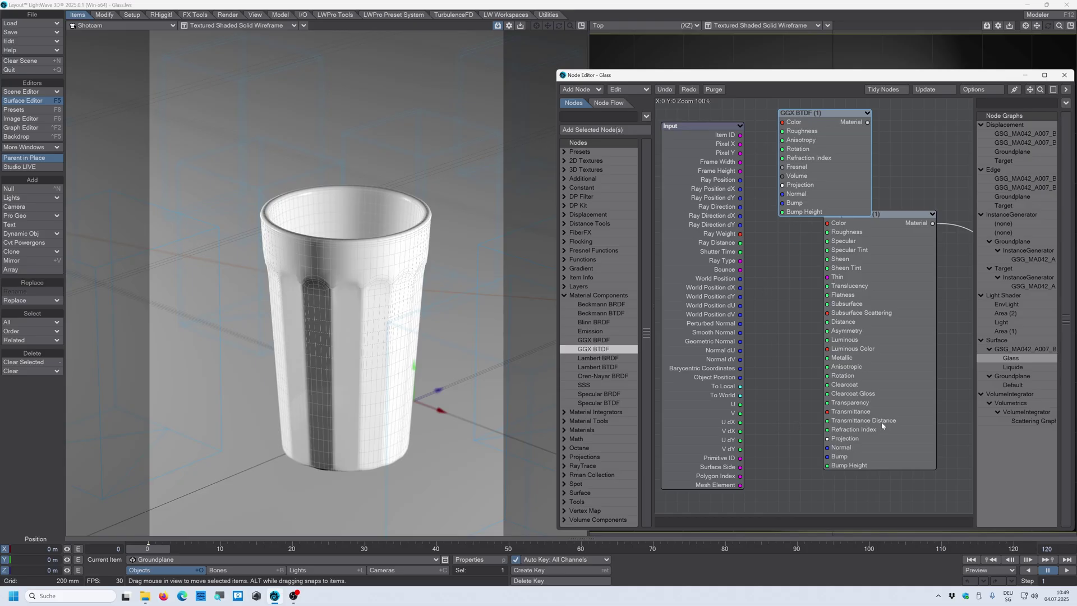
pyautogui.moveTo(843, 113); pyautogui.dragTo(807, 116)
pyautogui.press('Delete')
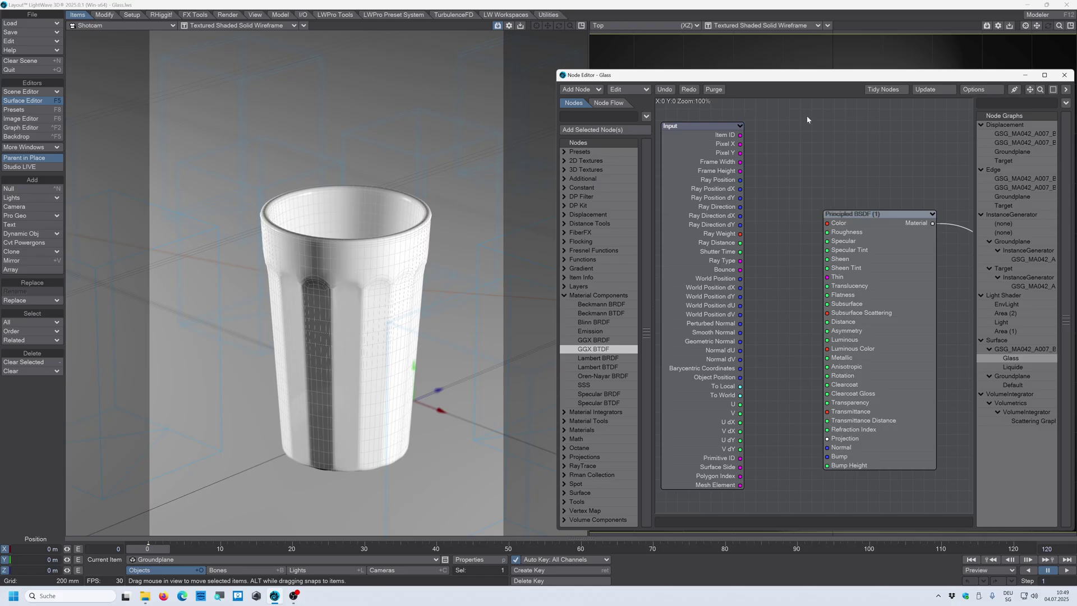
pyautogui.moveTo(872, 218); pyautogui.dragTo(871, 175)
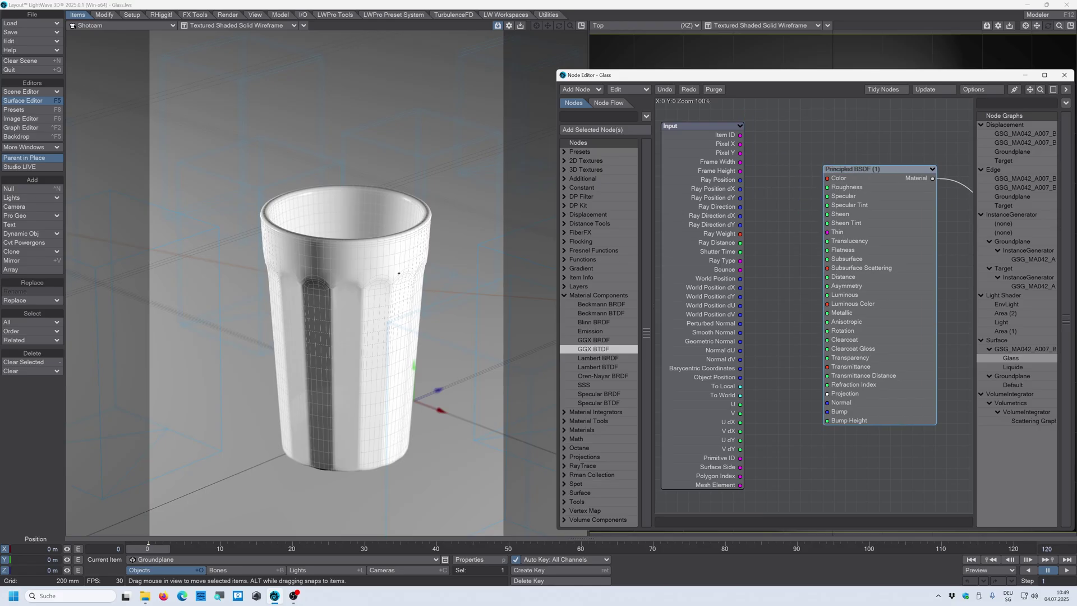
# Raise the Principled BSDF node's Transparency to 100% in its attributes panel
pyautogui.doubleClick(867, 172)
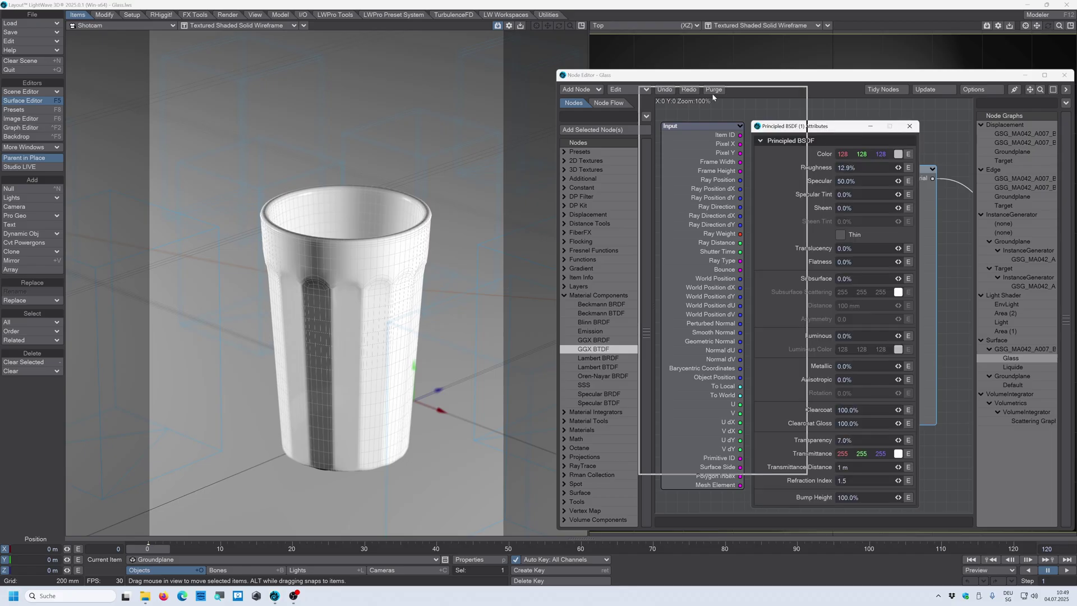
pyautogui.moveTo(769, 111); pyautogui.dragTo(657, 90)
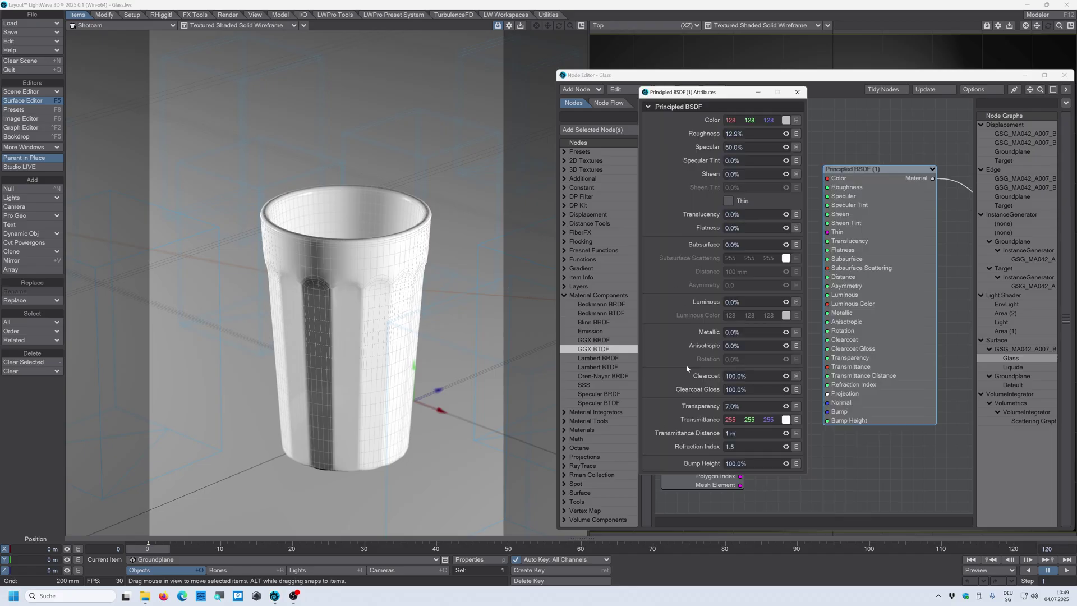
pyautogui.hotkey('ctrl', 'z')
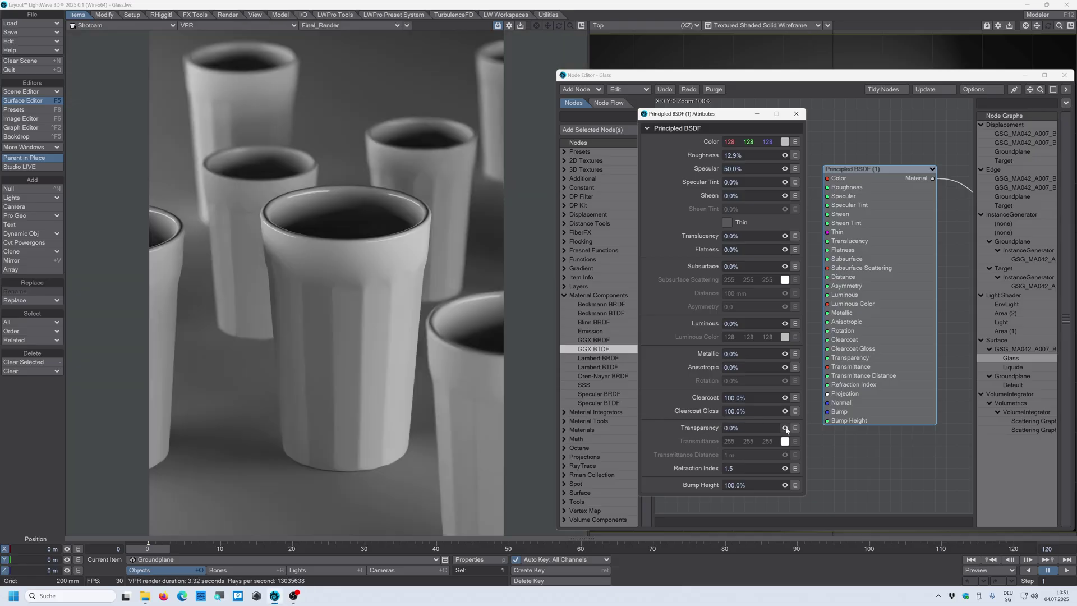
pyautogui.moveTo(785, 427); pyautogui.dragTo(831, 427)
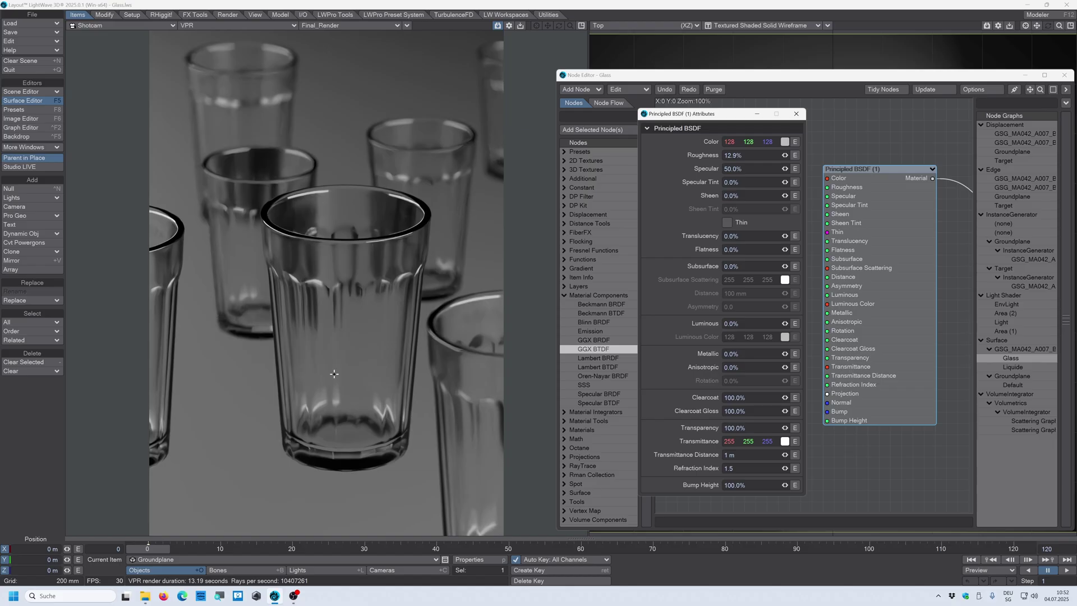
pyautogui.click(334, 374)
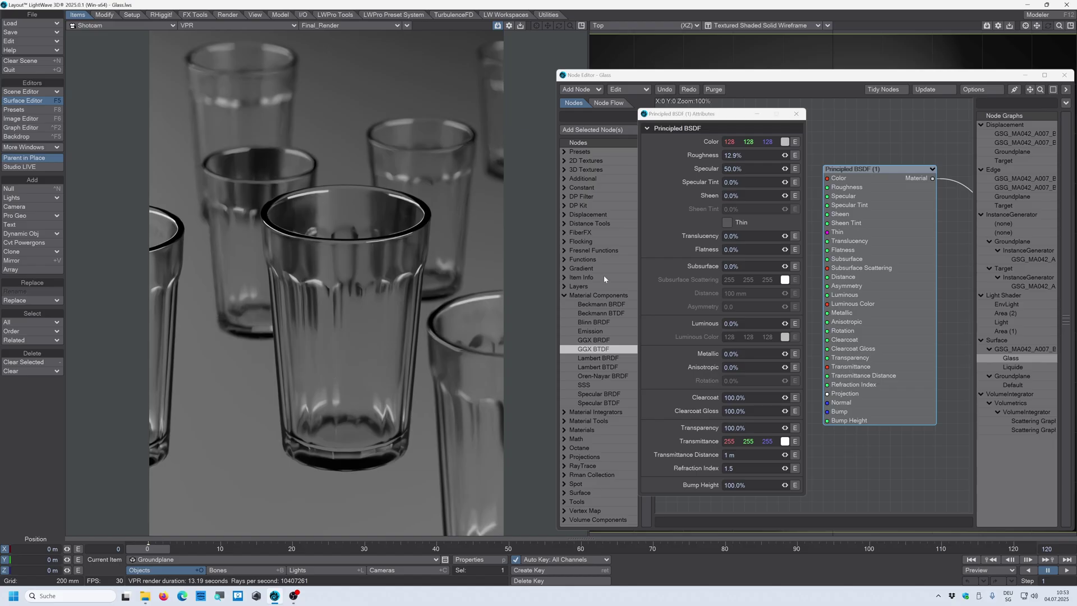
# Set the glass Transmittance colour to the light cyan swatch 125/255/255 (7DFFFF)
pyautogui.click(785, 441)
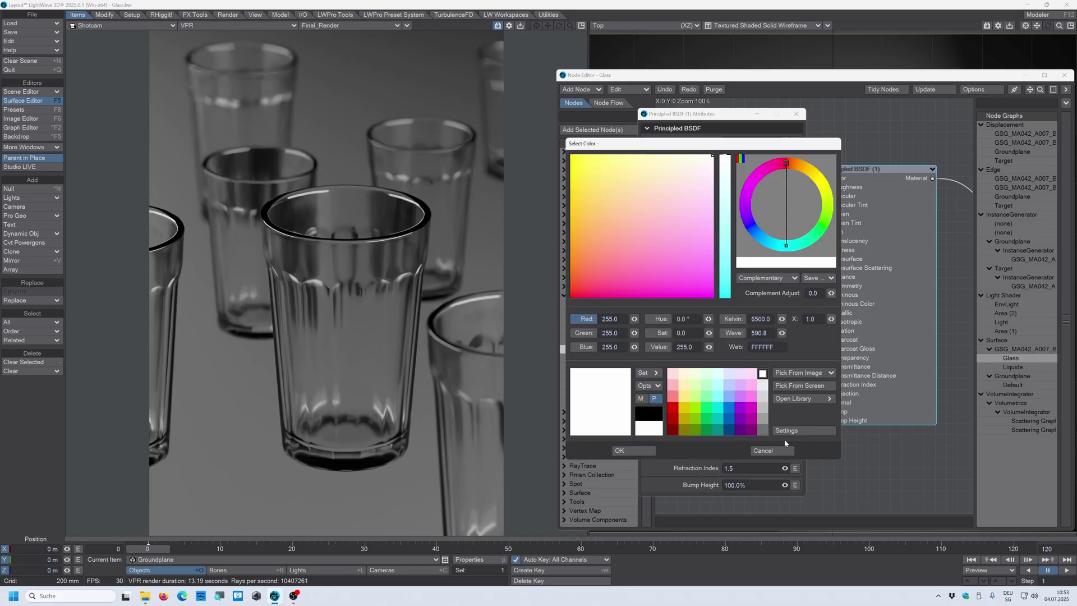
pyautogui.click(718, 385)
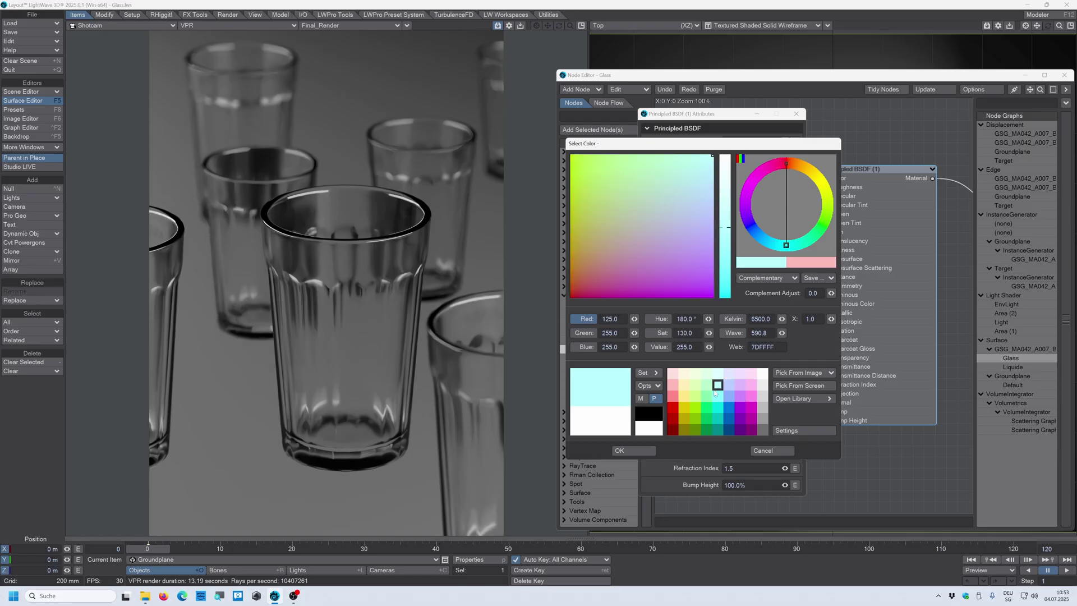
pyautogui.click(620, 451)
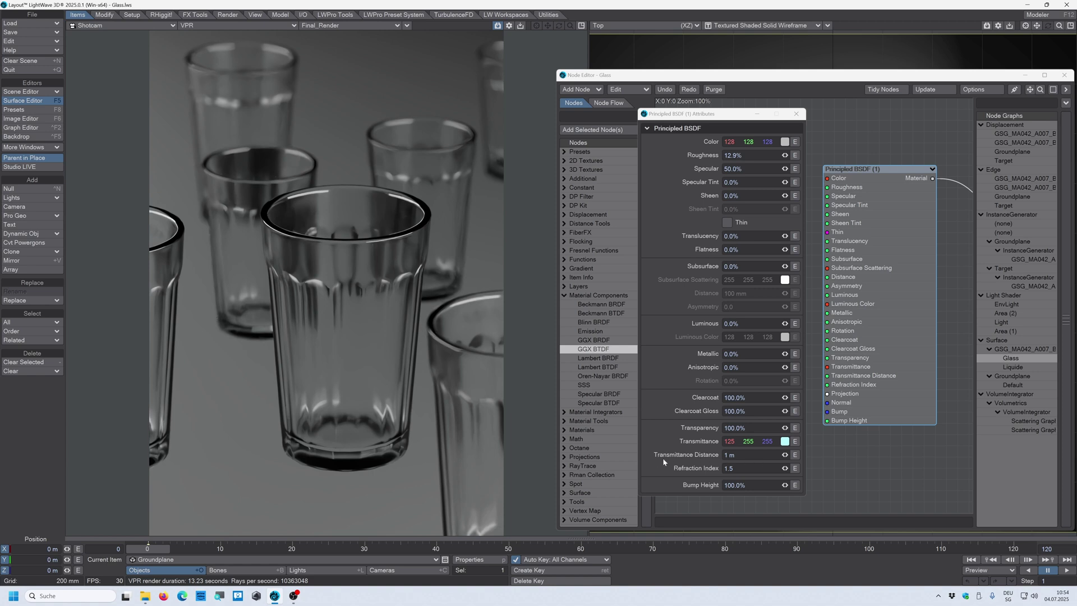
# Set Transmittance Distance to 20 mm, leaving the Refraction Index unchanged
pyautogui.click(735, 455)
pyautogui.write('0')
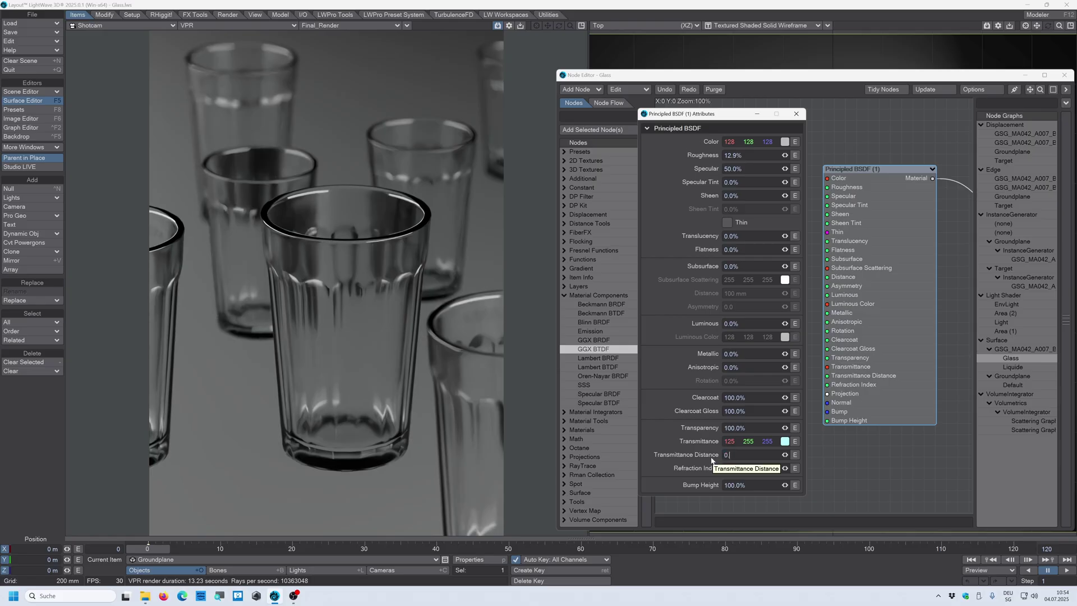
pyautogui.write('.2')
pyautogui.press('Return')
pyautogui.press('Tab')
pyautogui.press('Return')
pyautogui.click(735, 455)
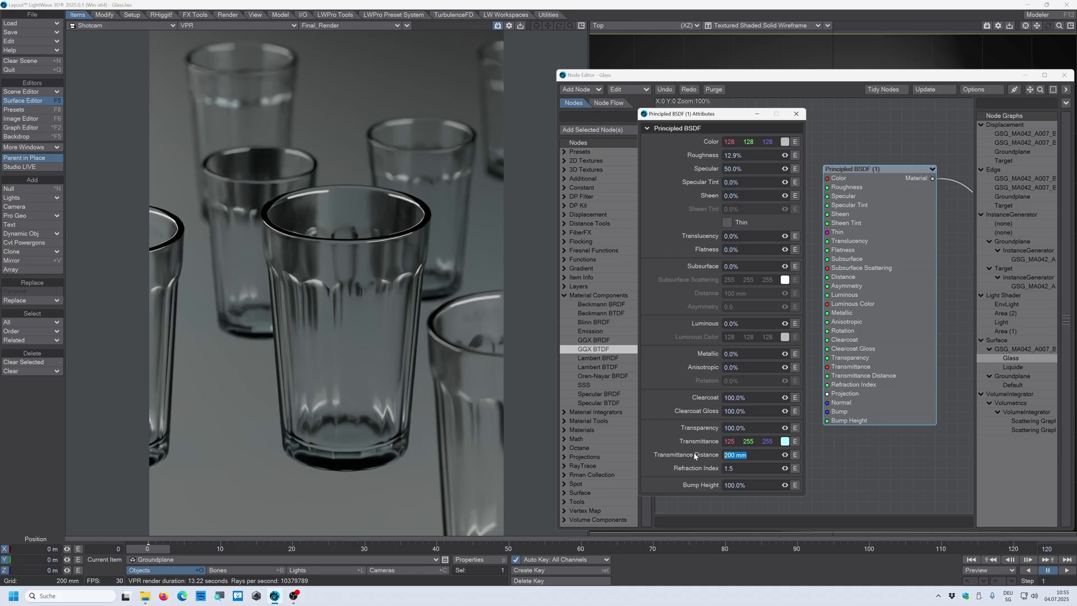
pyautogui.write('20')
pyautogui.press('Tab')
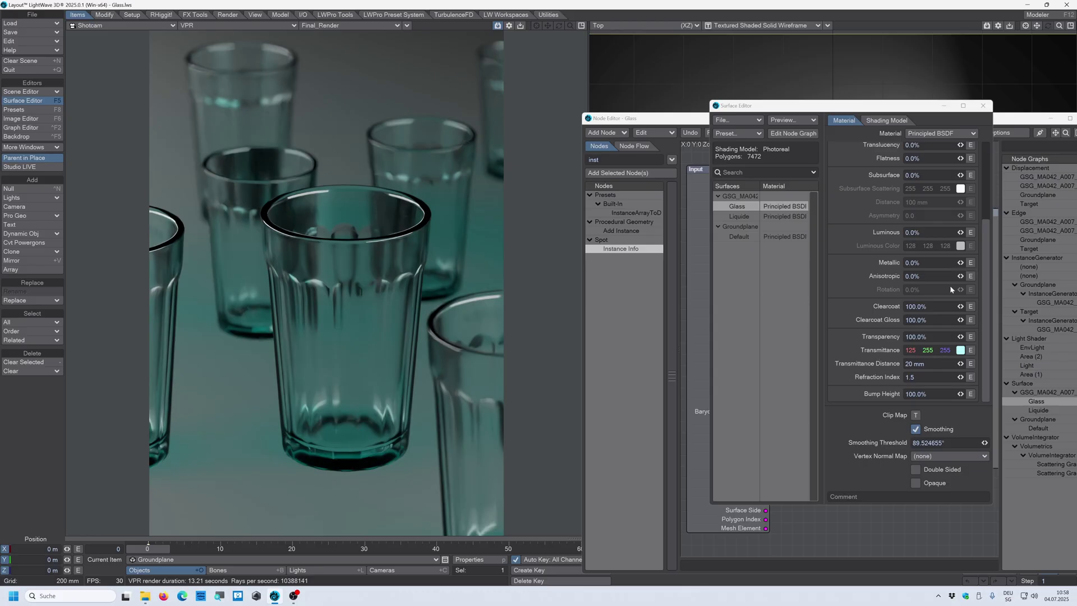
# Add an Instance Info node beside the Principled BSDF and switch the camera view to shaded wireframe
pyautogui.moveTo(849, 105); pyautogui.dragTo(523, 88)
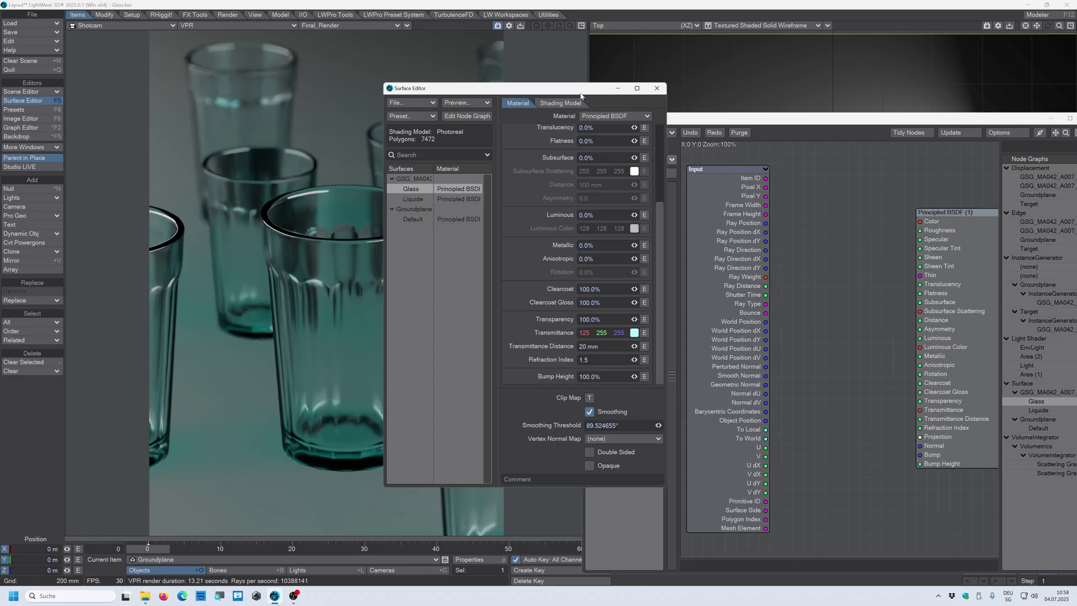
pyautogui.moveTo(578, 90); pyautogui.dragTo(476, 163)
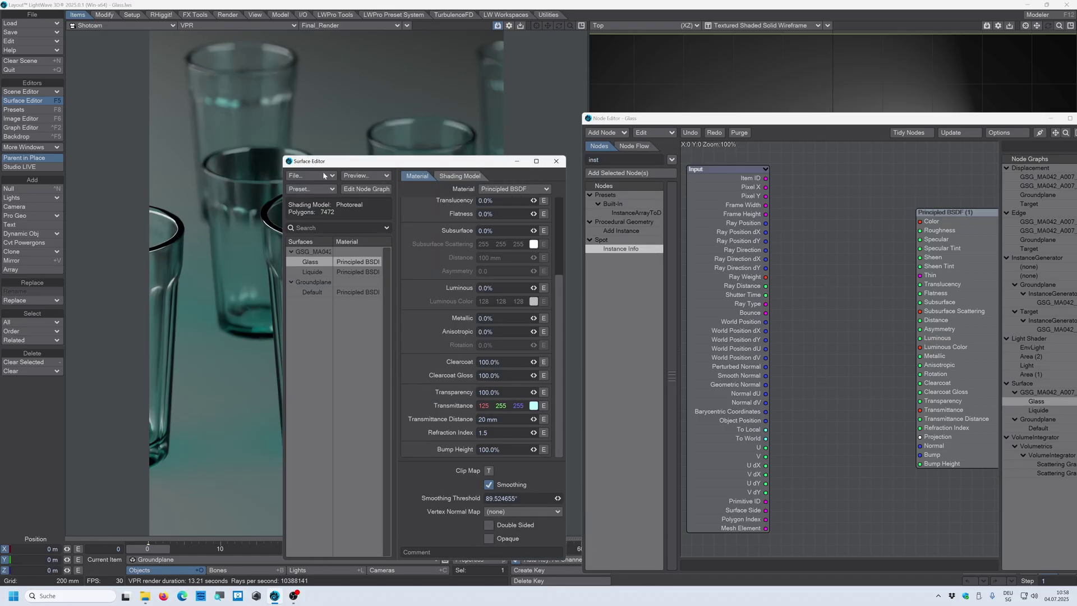
pyautogui.click(609, 247)
pyautogui.moveTo(627, 250); pyautogui.dragTo(817, 203)
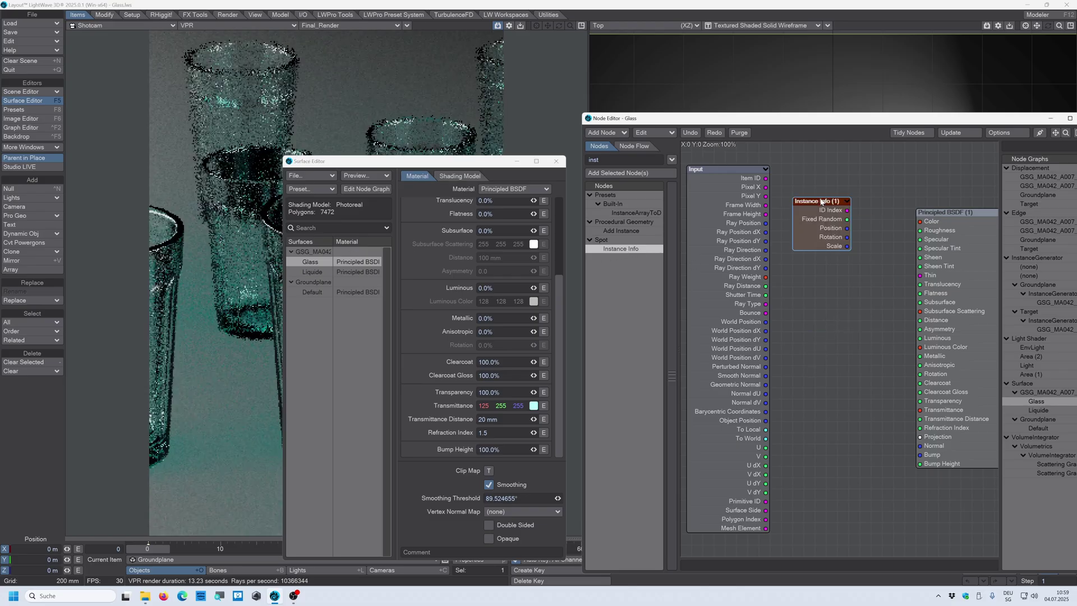
pyautogui.click(247, 26)
pyautogui.click(213, 70)
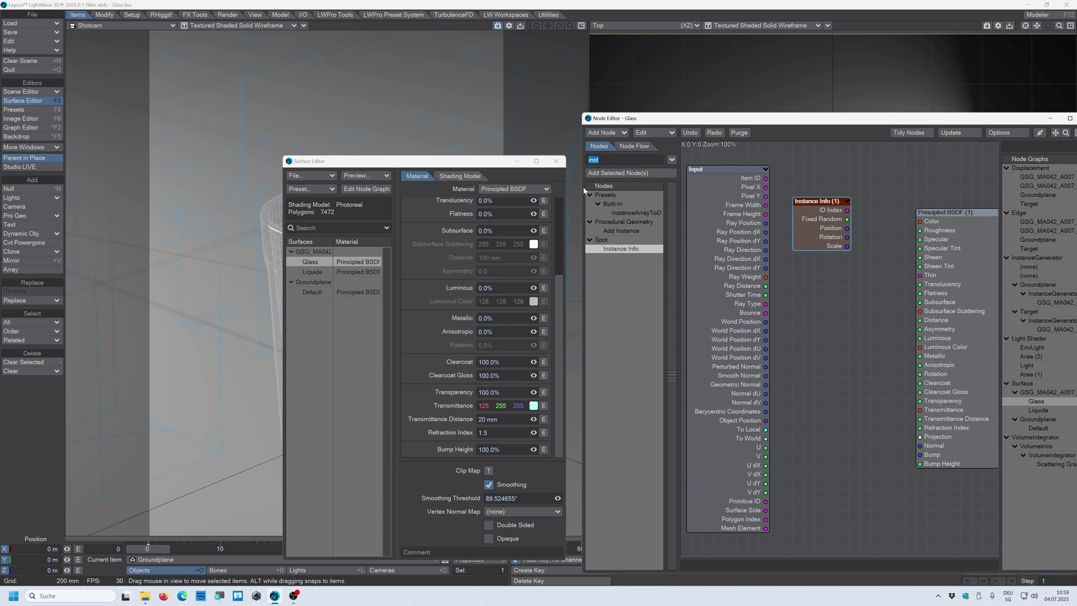
# Add a Gradient node to the Glass graph via the 'gradi' search and open its settings
pyautogui.write('gradi')
pyautogui.press('Return')
pyautogui.moveTo(826, 221); pyautogui.dragTo(815, 209)
pyautogui.moveTo(860, 318); pyautogui.dragTo(839, 296)
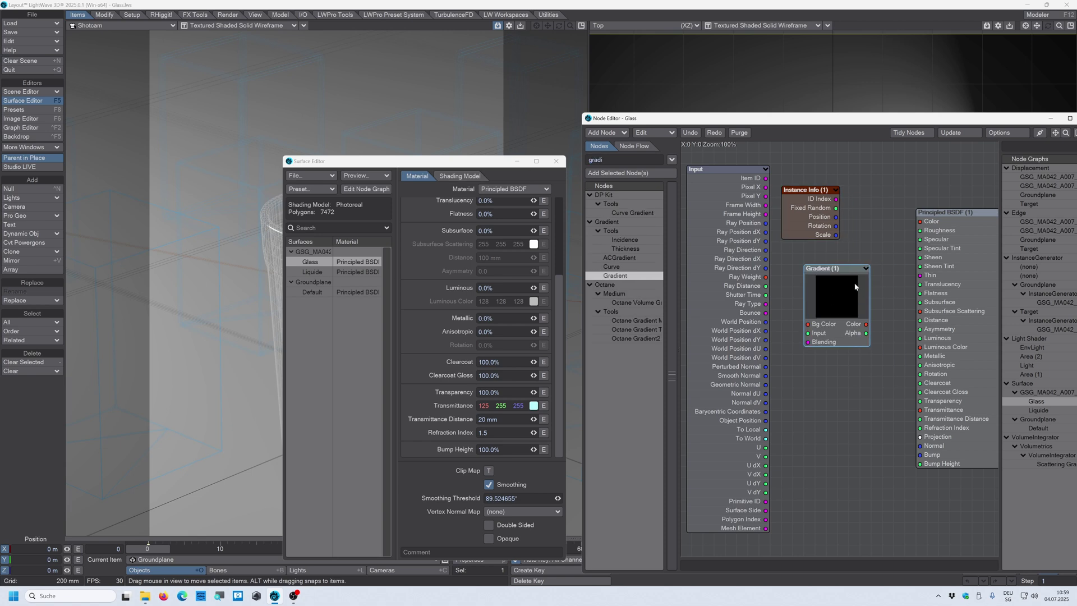
pyautogui.doubleClick(833, 285)
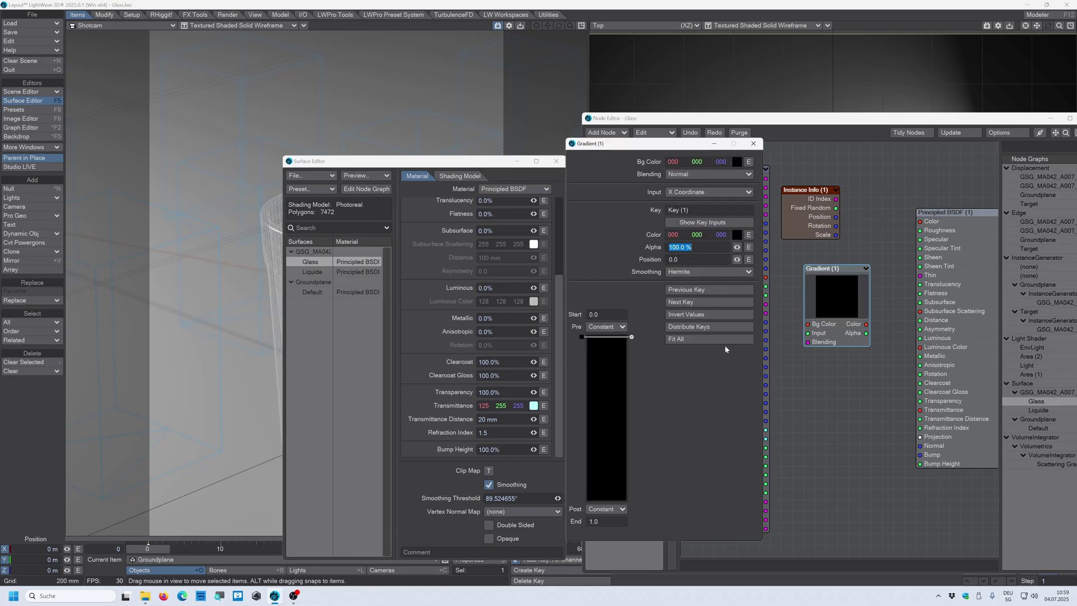
# Colour the first two gradient keys light cyan and light green 125/255/158, with Step smoothing
pyautogui.click(738, 236)
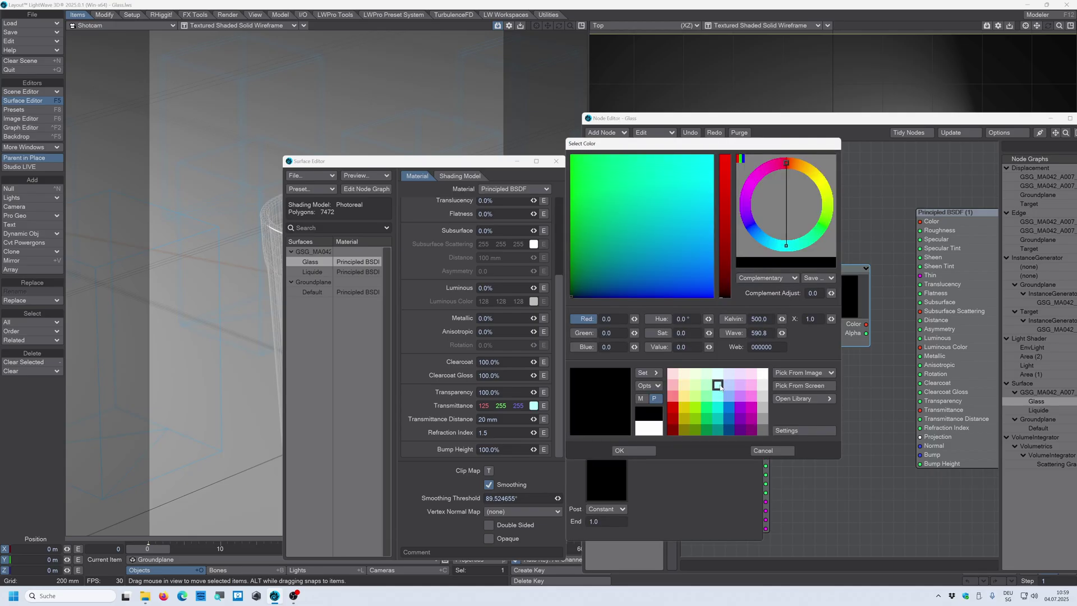
pyautogui.click(717, 385)
pyautogui.click(620, 451)
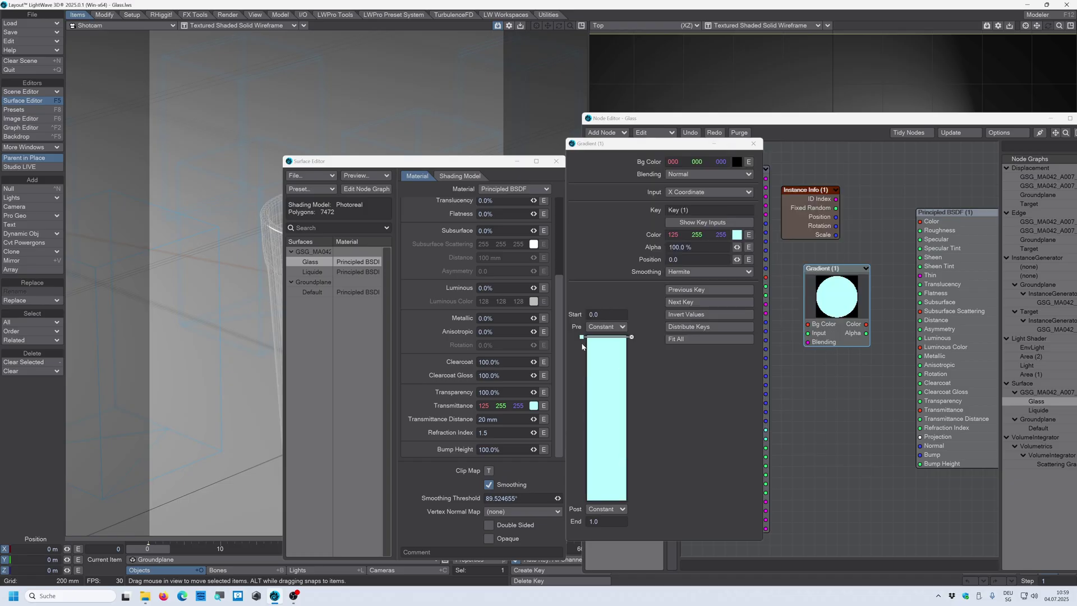
pyautogui.click(692, 271)
pyautogui.click(687, 286)
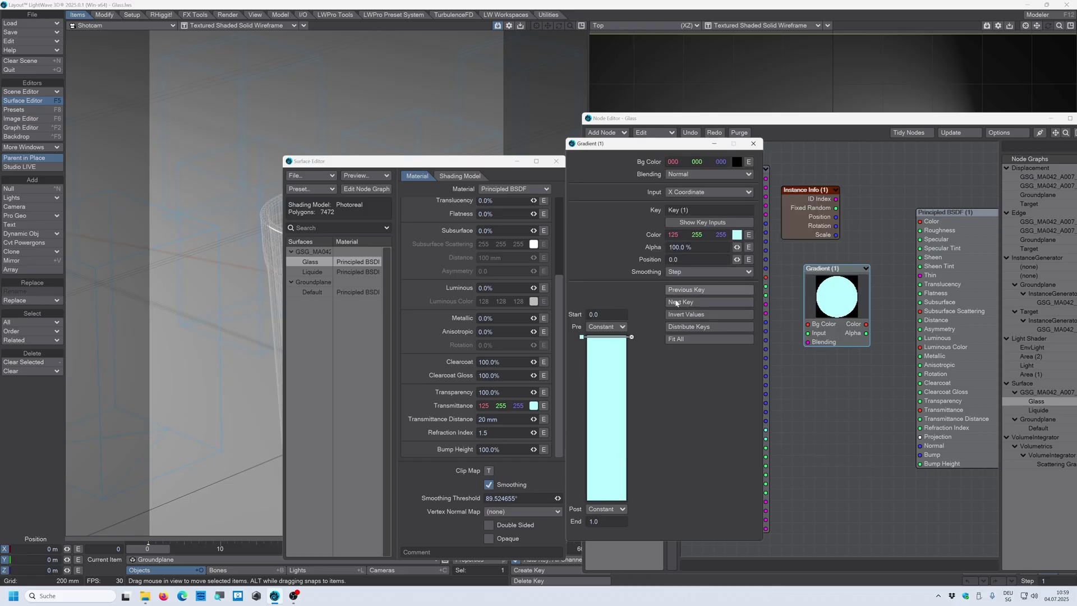
pyautogui.click(736, 235)
pyautogui.click(706, 384)
pyautogui.click(619, 451)
# Add stepped third and fourth keys coloured pale yellow 255/222/125 and red FF3F3F
pyautogui.click(710, 272)
pyautogui.click(701, 295)
pyautogui.click(736, 235)
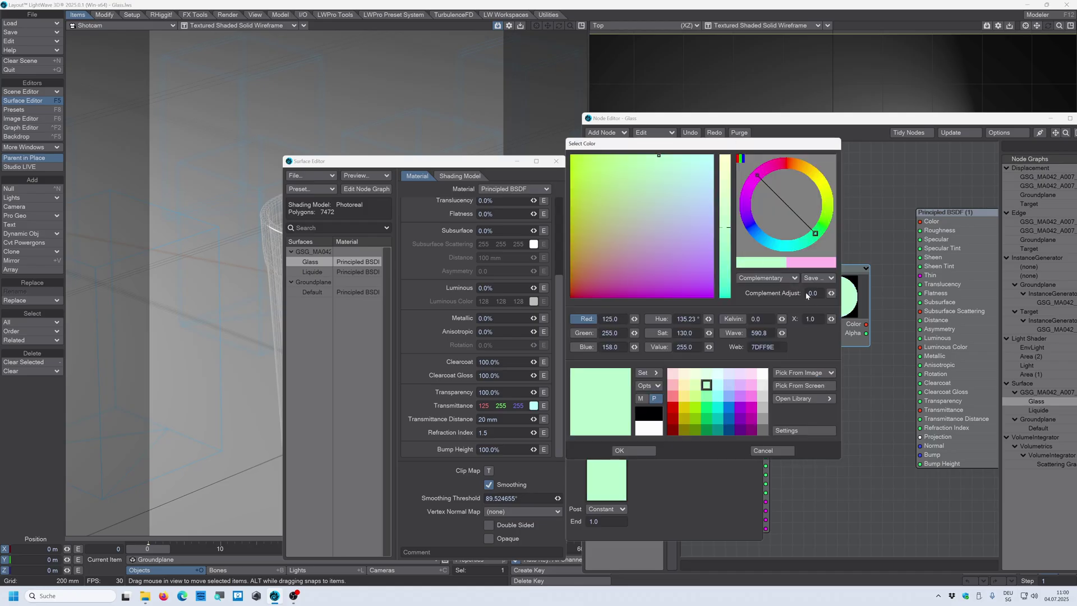
pyautogui.click(684, 384)
pyautogui.click(619, 450)
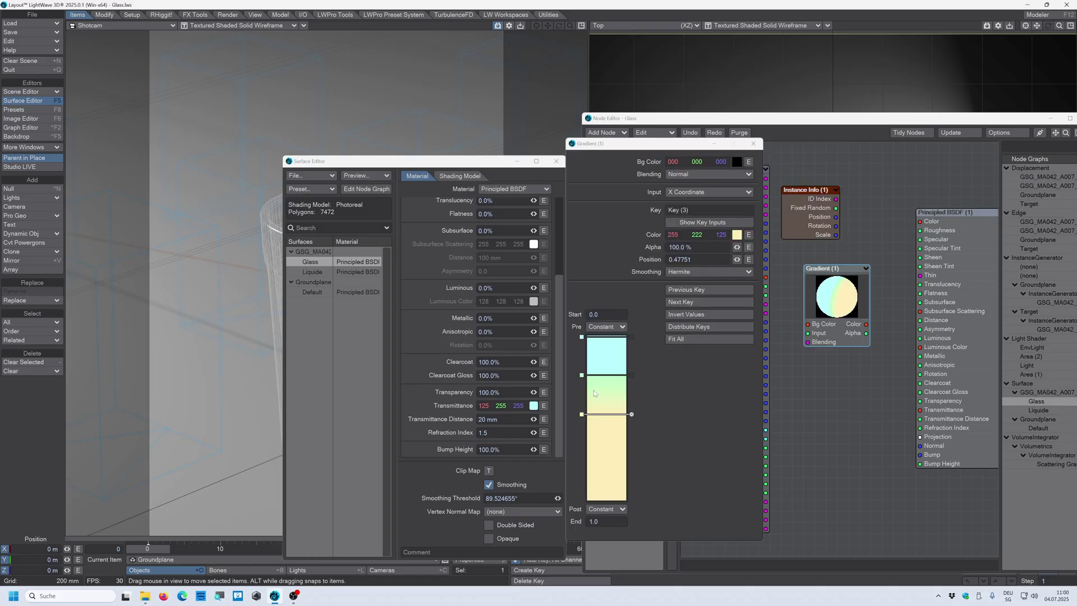
pyautogui.click(709, 272)
pyautogui.click(696, 298)
pyautogui.click(739, 234)
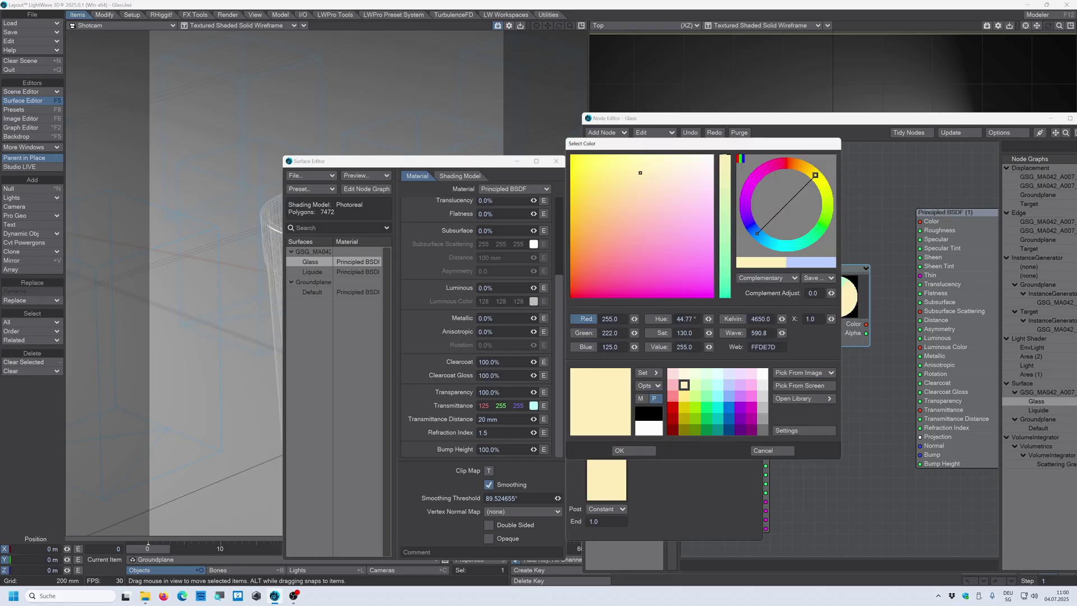
pyautogui.click(673, 396)
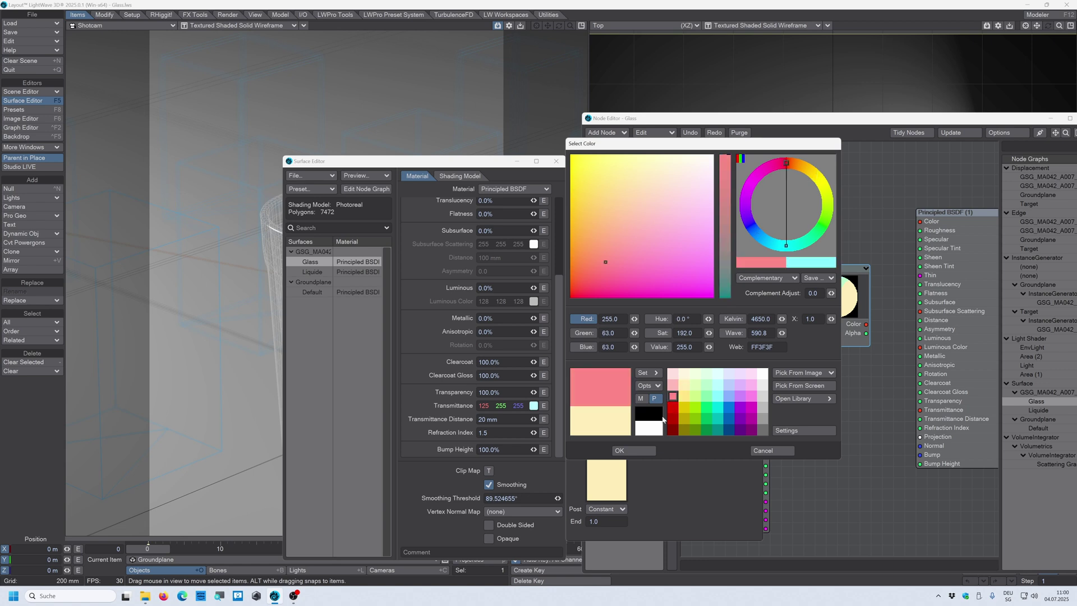
pyautogui.click(630, 452)
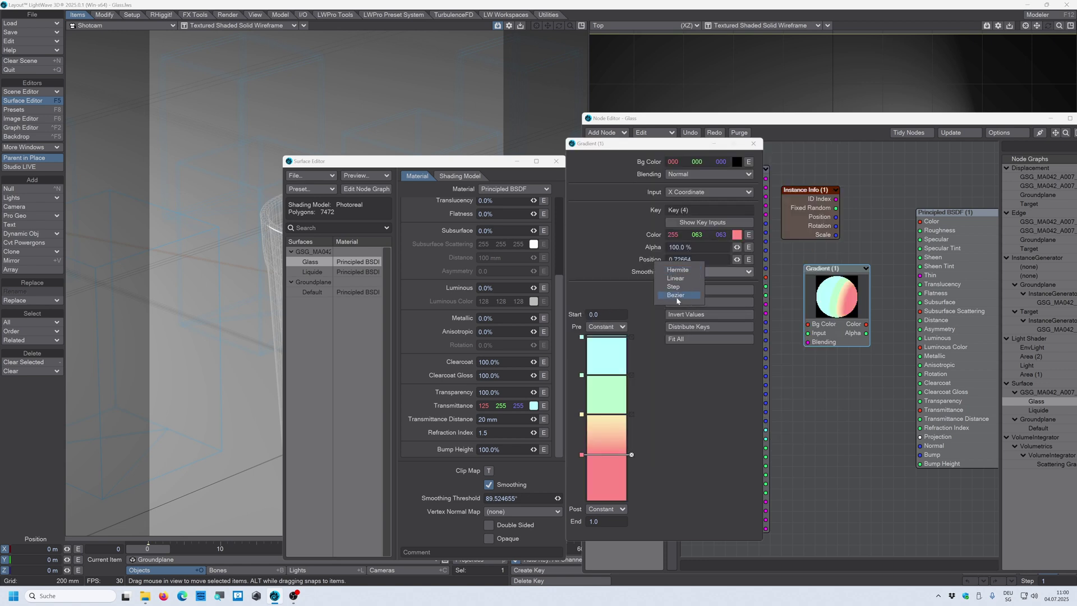
# Shift the red, yellow and green gradient keys further down
pyautogui.moveTo(602, 458); pyautogui.dragTo(601, 478)
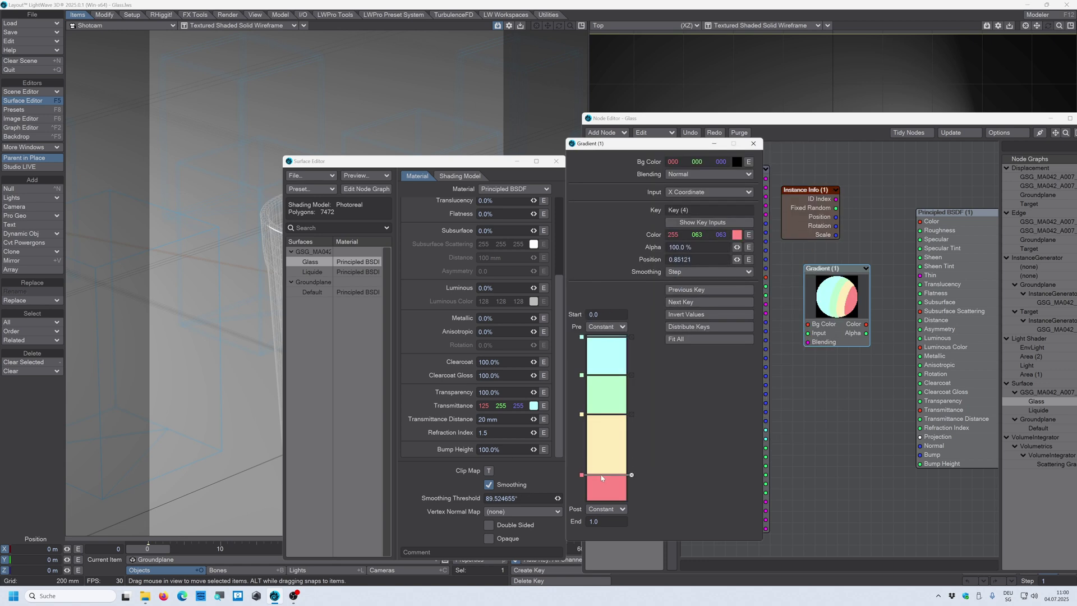
pyautogui.moveTo(599, 416); pyautogui.dragTo(600, 436)
pyautogui.moveTo(604, 374); pyautogui.dragTo(603, 392)
# Connect Instance Info's Fixed Random output to the Gradient node's Input
pyautogui.click(804, 253)
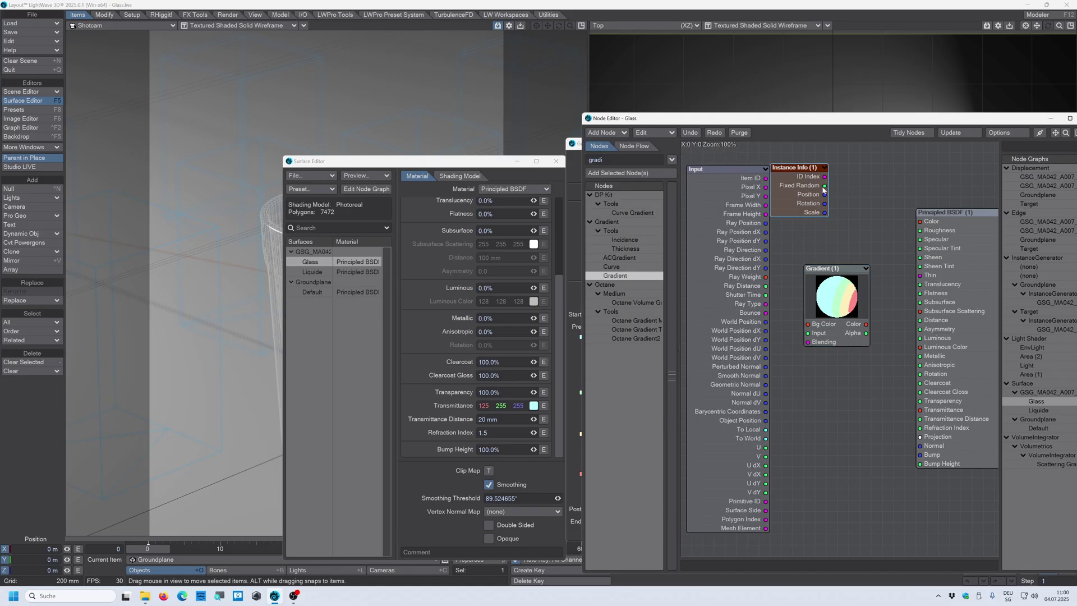
pyautogui.moveTo(824, 186); pyautogui.dragTo(806, 338)
pyautogui.moveTo(841, 304); pyautogui.dragTo(930, 415)
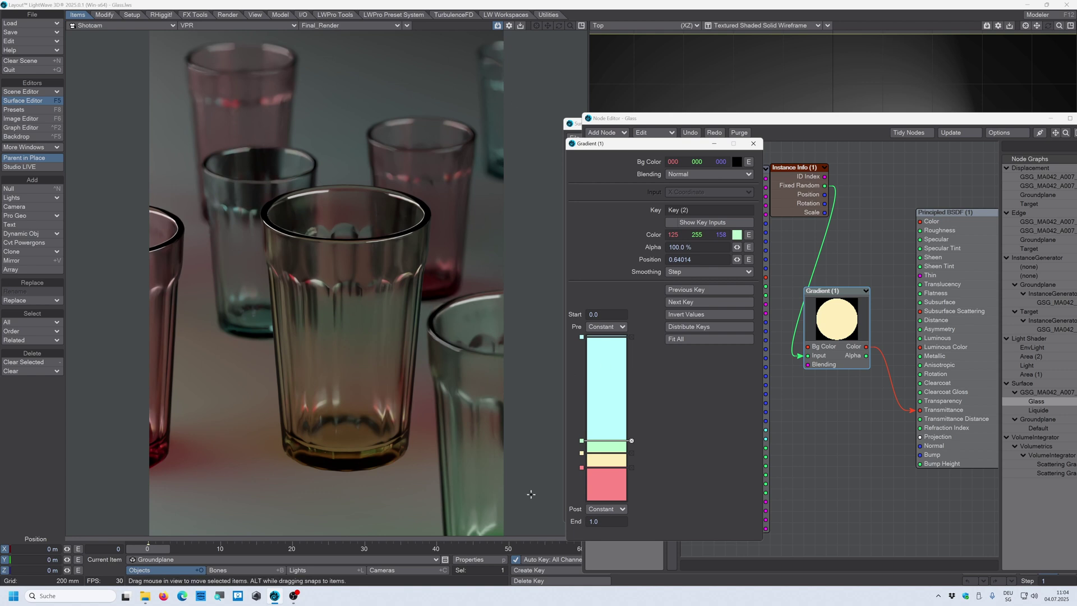
# Add an orange 255/96/0 key inside the gradient's red band
pyautogui.click(605, 485)
pyautogui.click(737, 235)
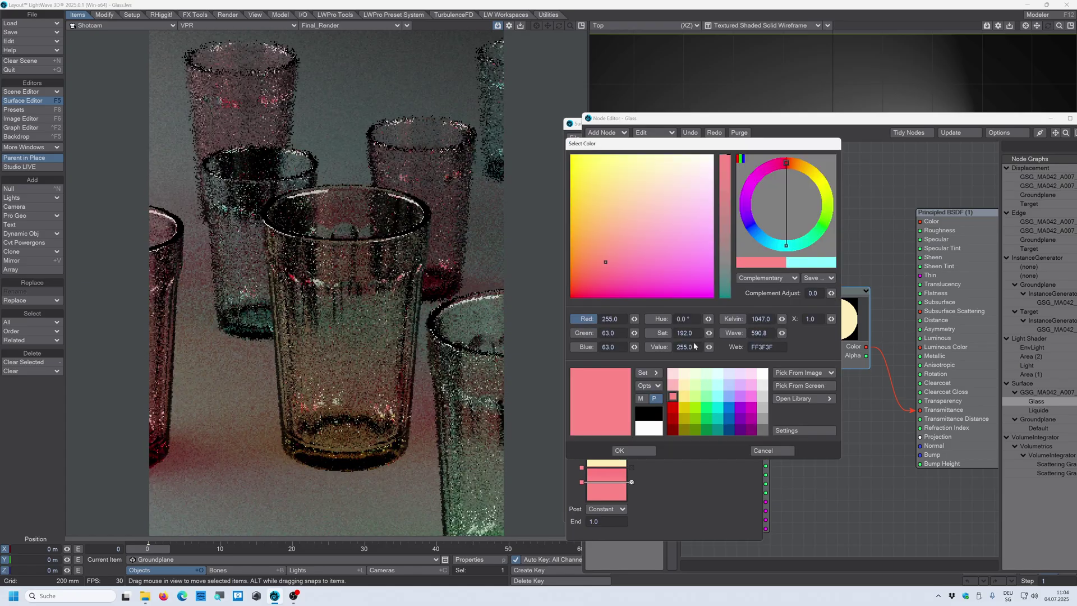
pyautogui.click(684, 408)
pyautogui.click(620, 450)
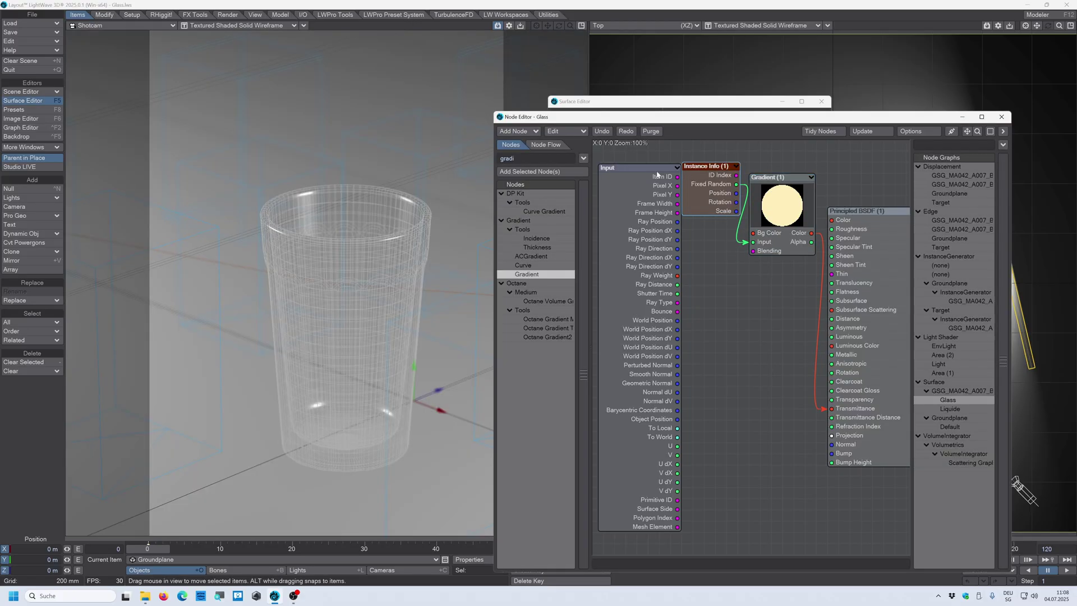
# Tidy the Input, Instance Info and Gradient nodes in the Glass graph, then bring up Greyscalegorilla Studio
pyautogui.moveTo(673, 188); pyautogui.dragTo(617, 188)
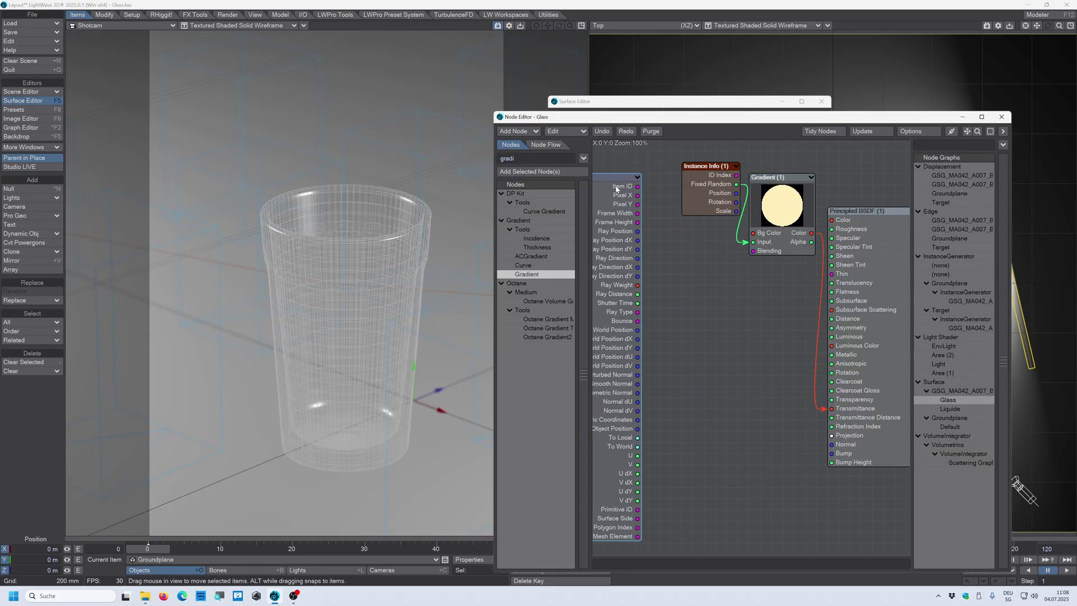
pyautogui.moveTo(708, 172); pyautogui.dragTo(684, 191)
pyautogui.moveTo(783, 201); pyautogui.dragTo(750, 291)
pyautogui.moveTo(675, 194); pyautogui.dragTo(671, 186)
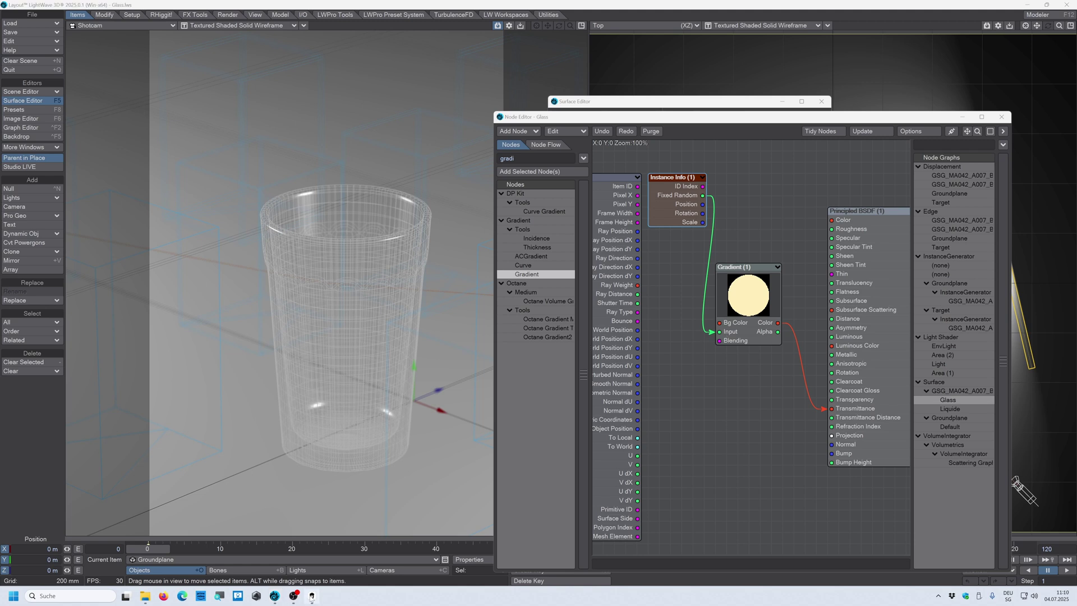
pyautogui.click(312, 596)
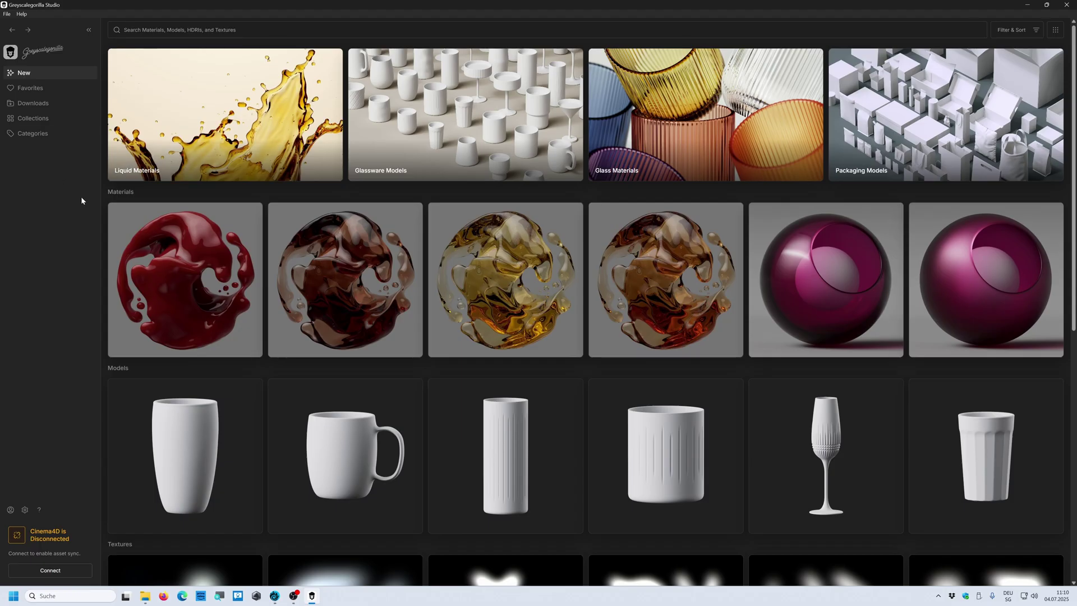
# Browse to the Textures collections in Greyscalegorilla Studio and scroll down to the Surface Imperfections cards
pyautogui.scroll(-5, 439, 359)
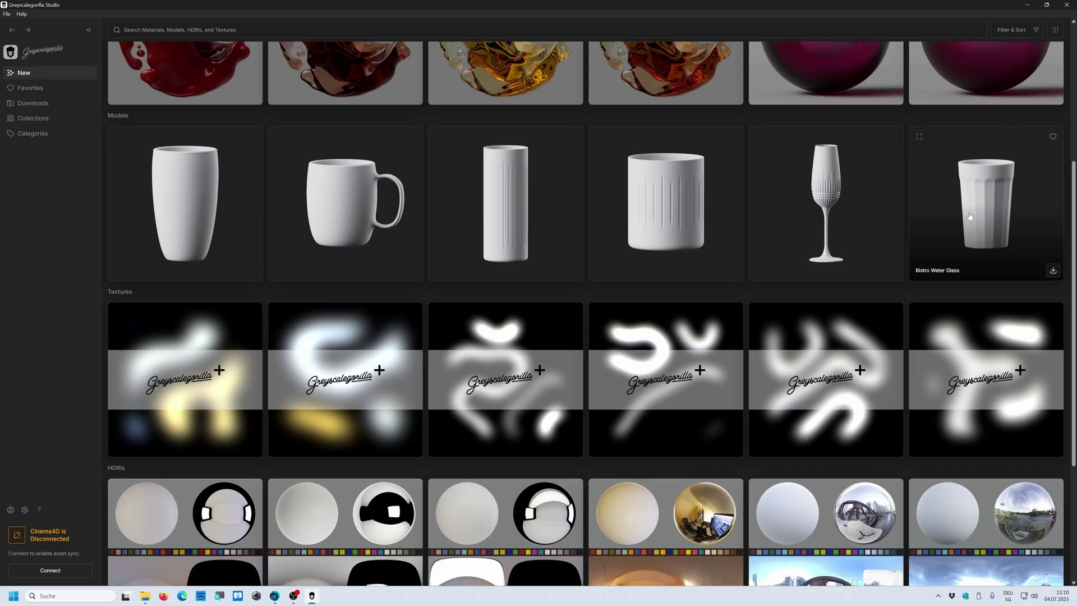
pyautogui.click(34, 177)
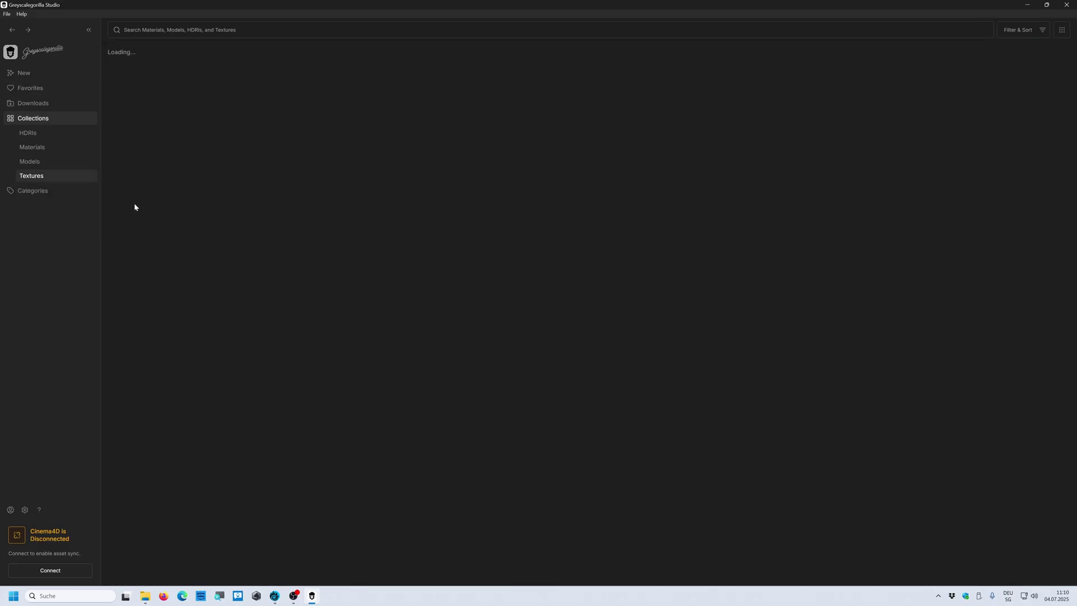
pyautogui.scroll(-2, 634, 288)
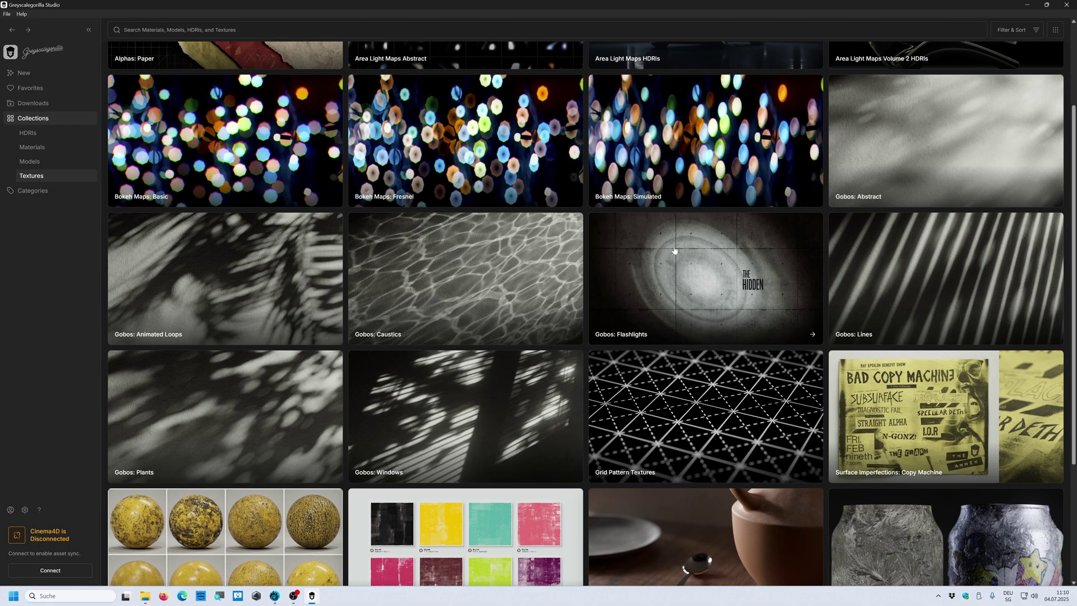
pyautogui.scroll(-3, 634, 289)
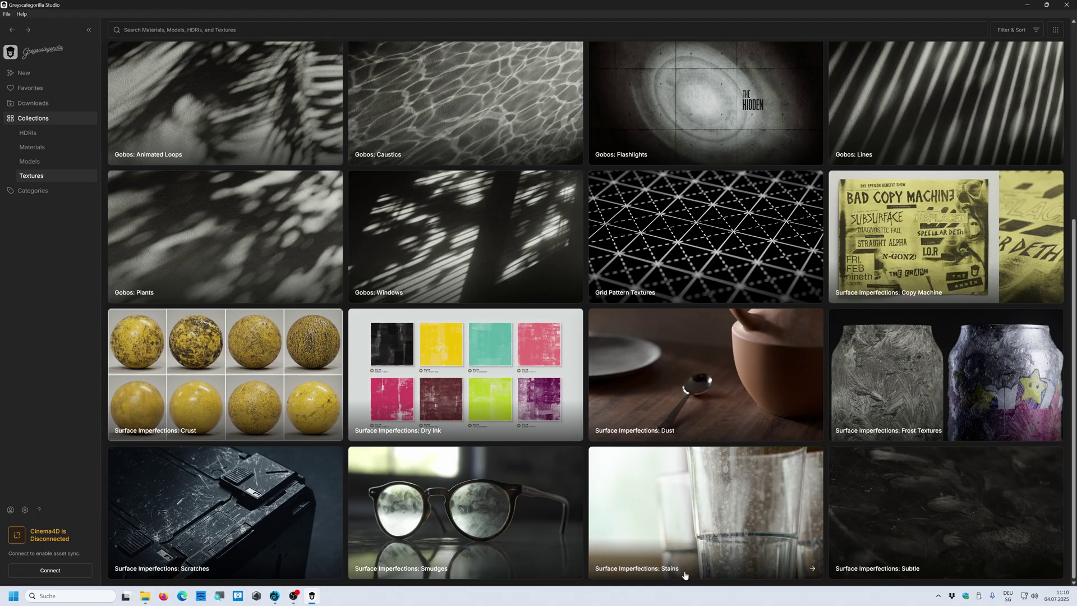
# Look through the Surface Imperfections: Stains collection, then browse the Models and Textures collections
pyautogui.click(722, 503)
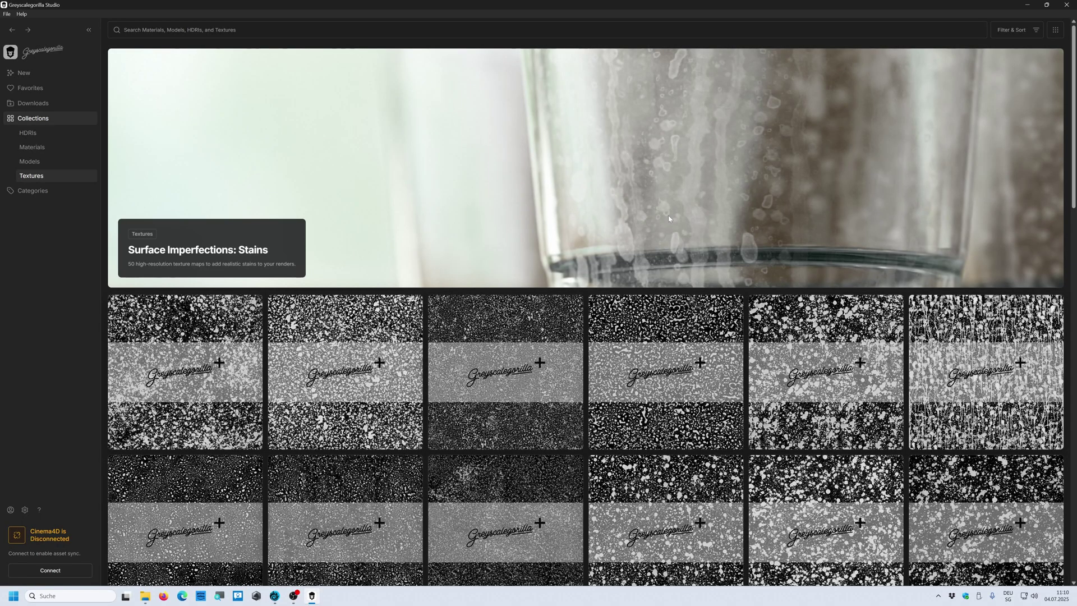
pyautogui.scroll(-5, 718, 253)
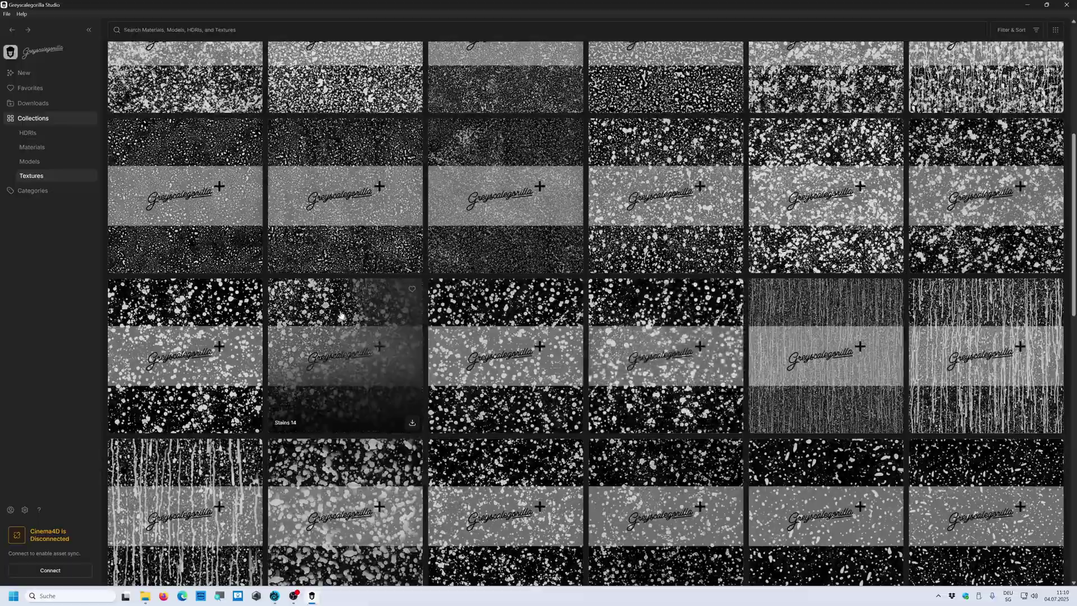
pyautogui.scroll(5, 485, 354)
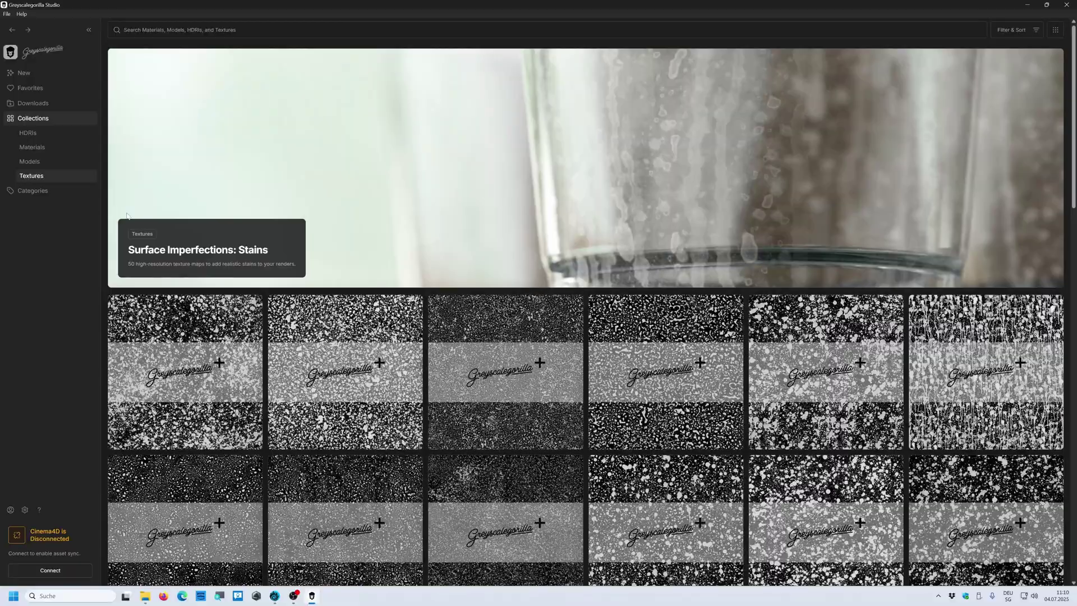
pyautogui.click(38, 162)
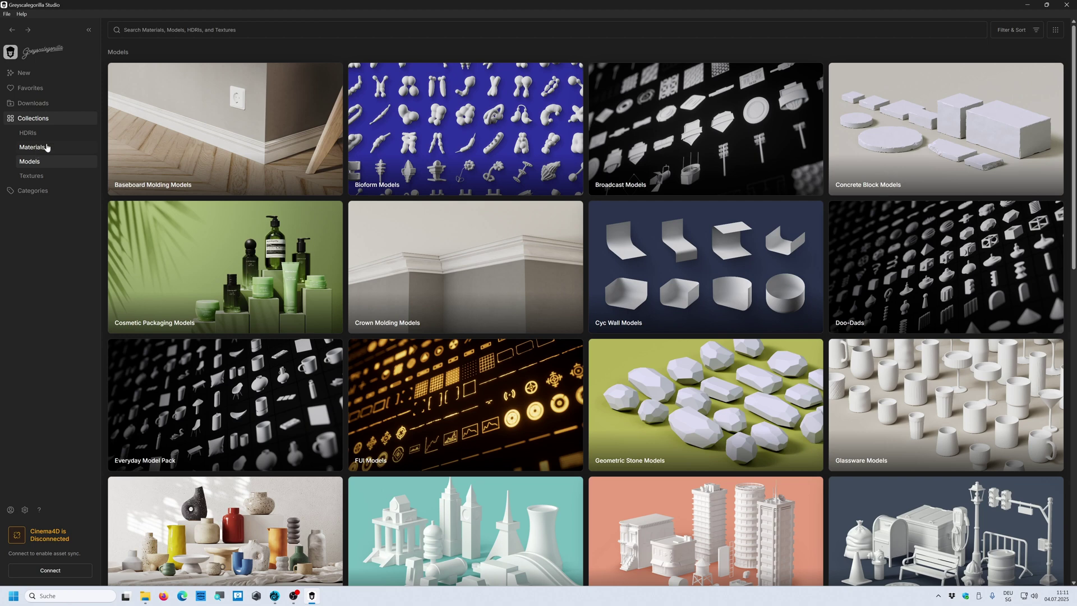
pyautogui.click(35, 177)
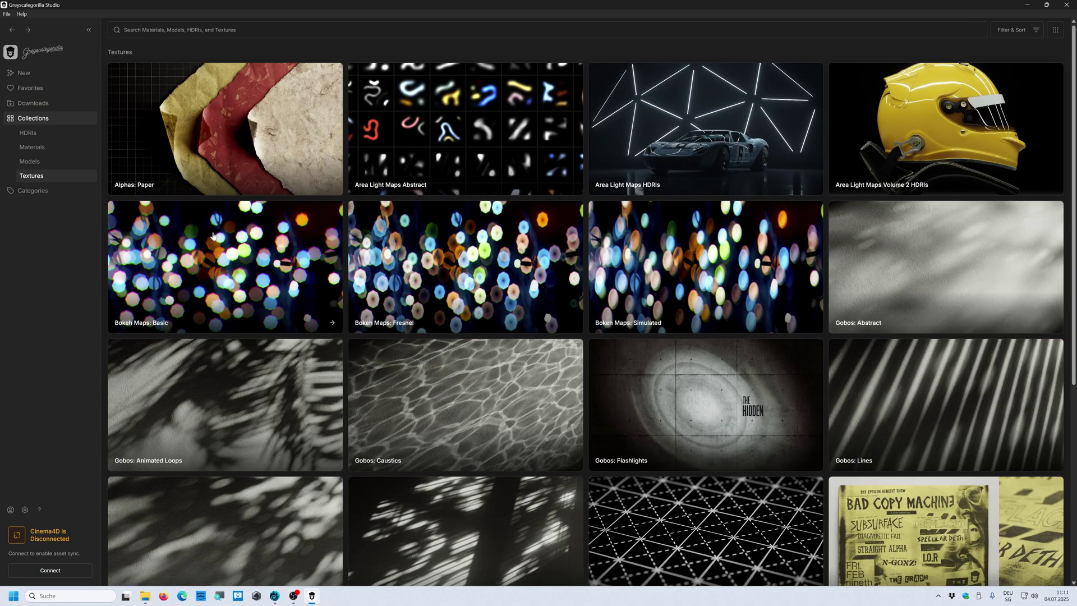
# Scroll the Textures collections, reopen Surface Imperfections: Stains, and minimize Greyscalegorilla Studio
pyautogui.scroll(-3, 579, 303)
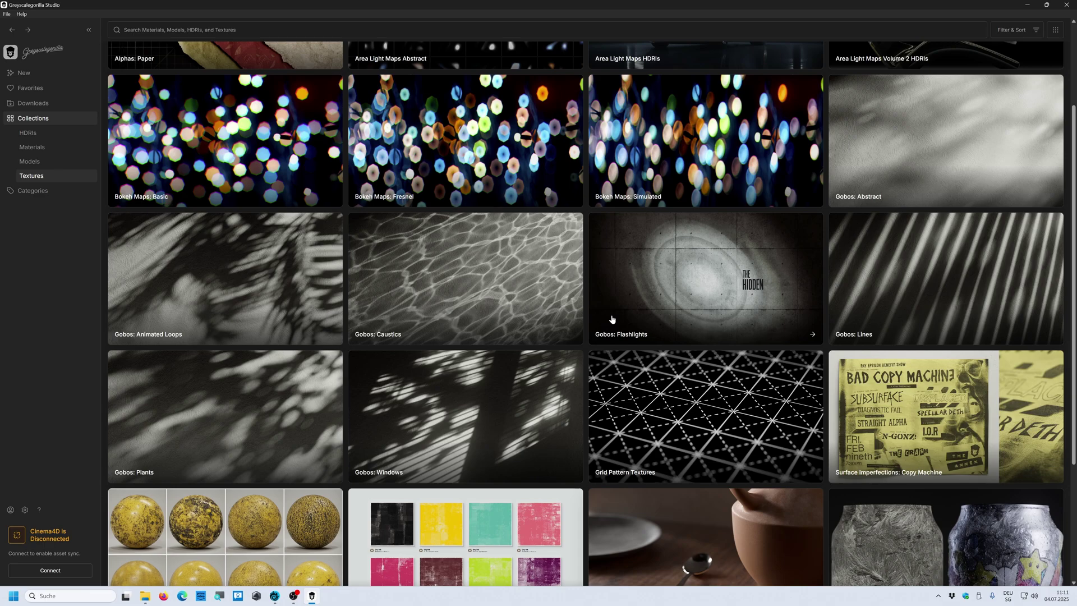
pyautogui.scroll(-3, 612, 320)
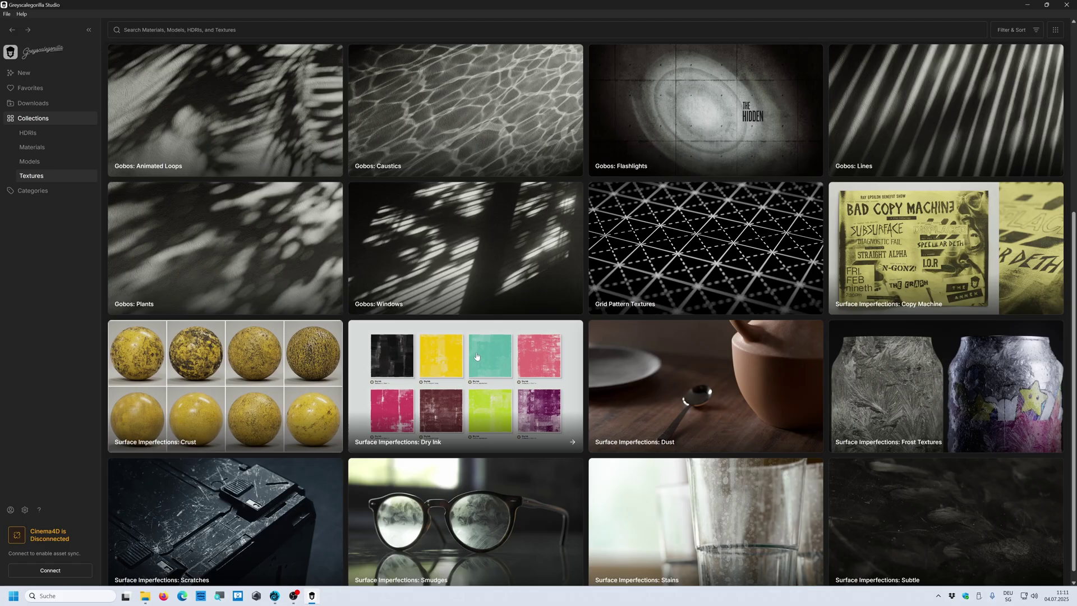
pyautogui.scroll(-1, 545, 481)
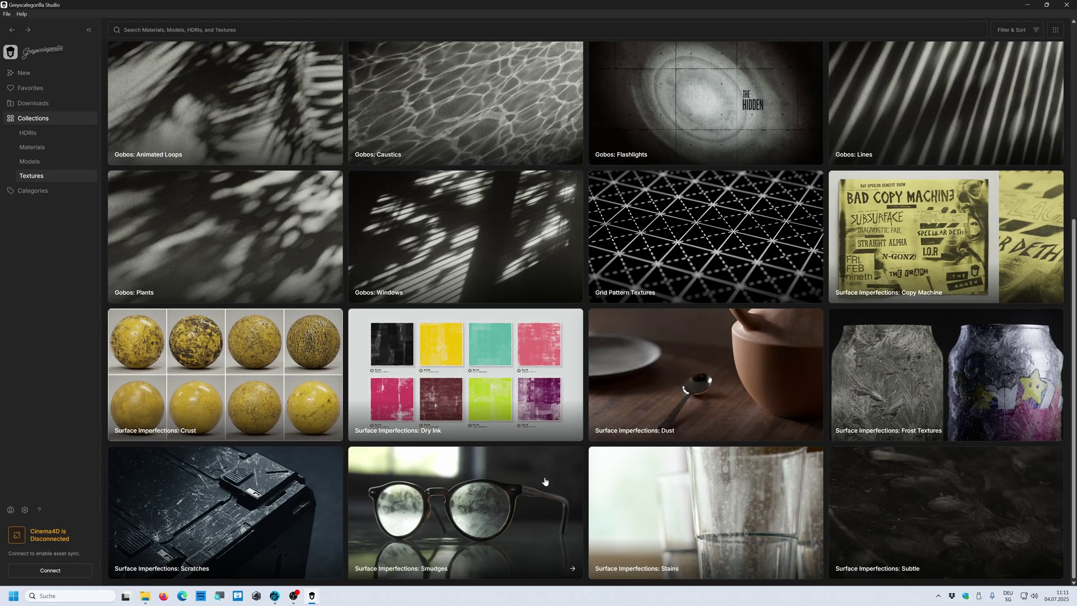
pyautogui.scroll(4, 545, 481)
pyautogui.scroll(2, 545, 481)
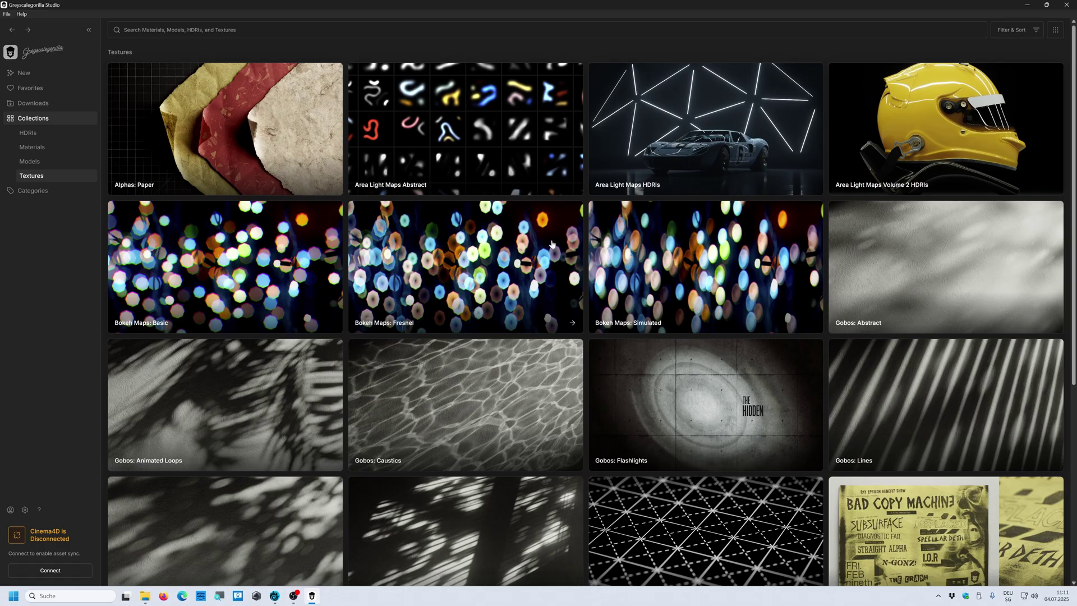
pyautogui.scroll(-2, 606, 413)
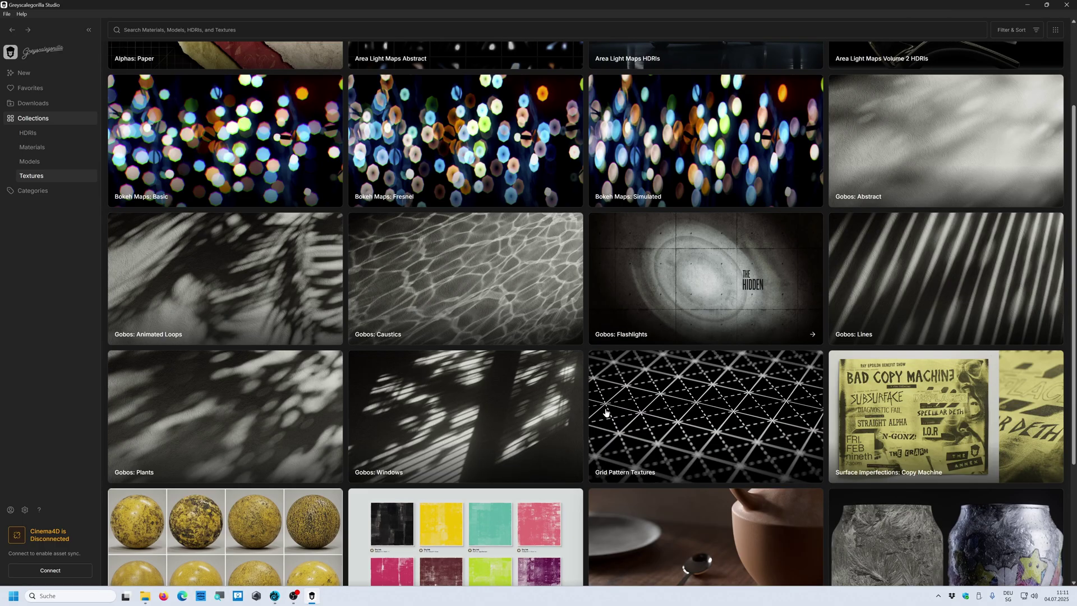
pyautogui.scroll(-3, 606, 412)
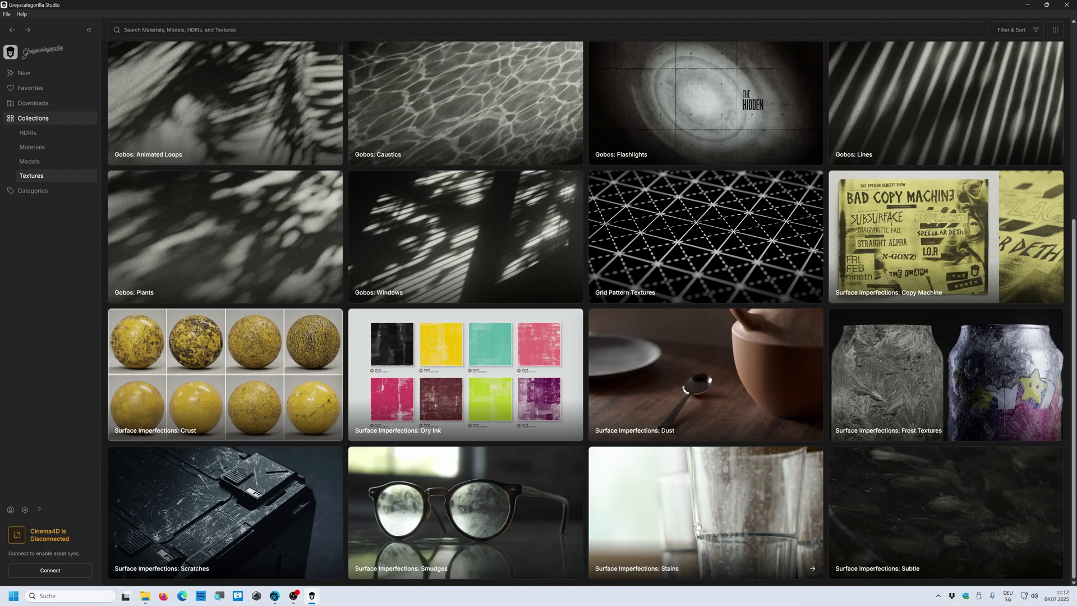
pyautogui.click(698, 526)
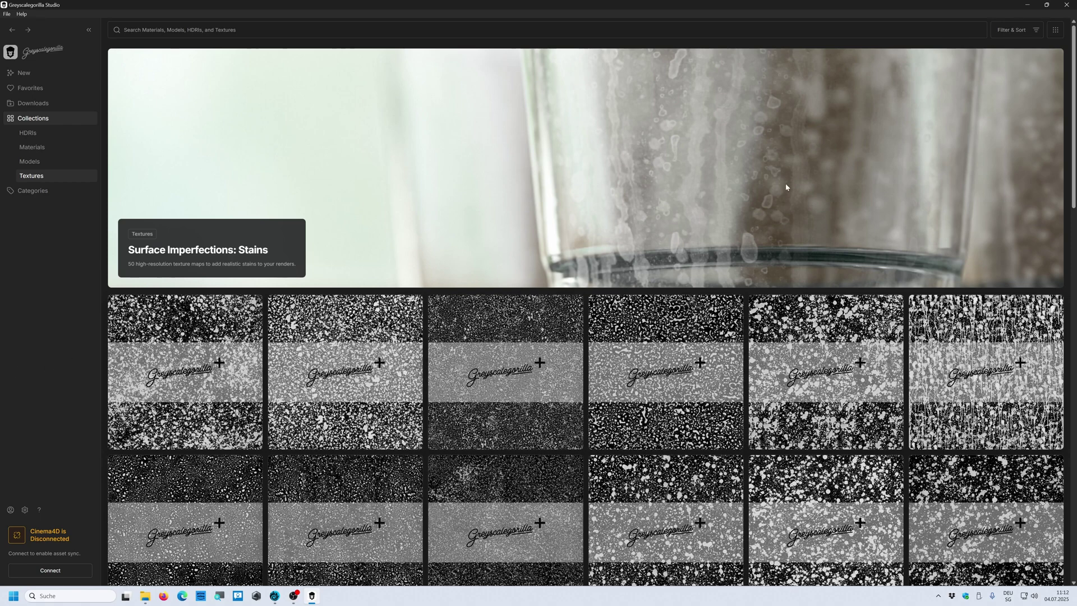
pyautogui.click(1027, 5)
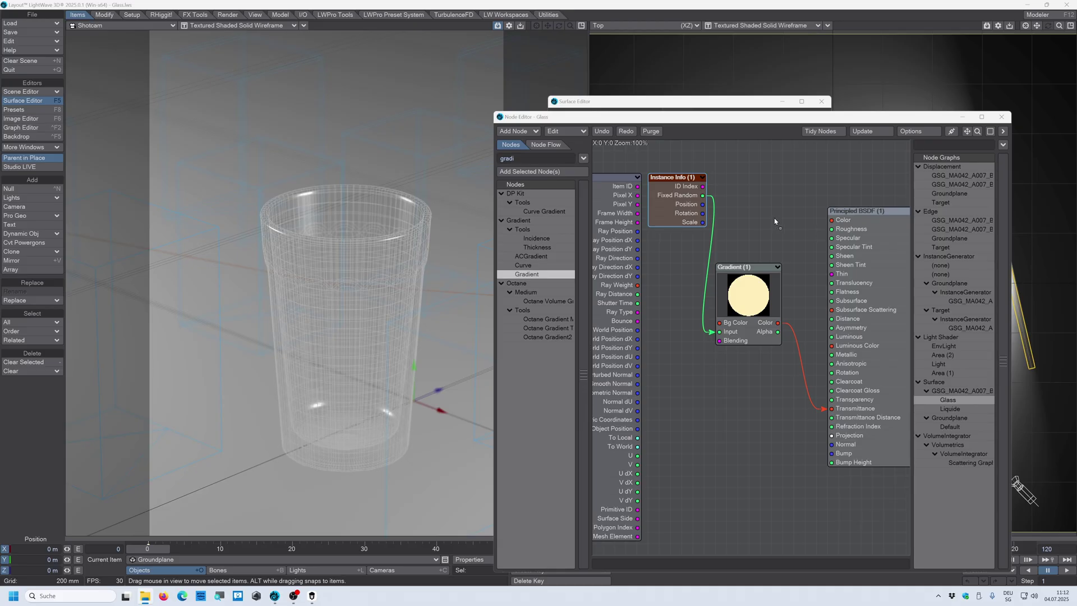
# Drop GSG_SI_Stains_19.jpg into the Glass graph as an Image node above Gradient and open its settings
pyautogui.moveTo(773, 221); pyautogui.dragTo(774, 221)
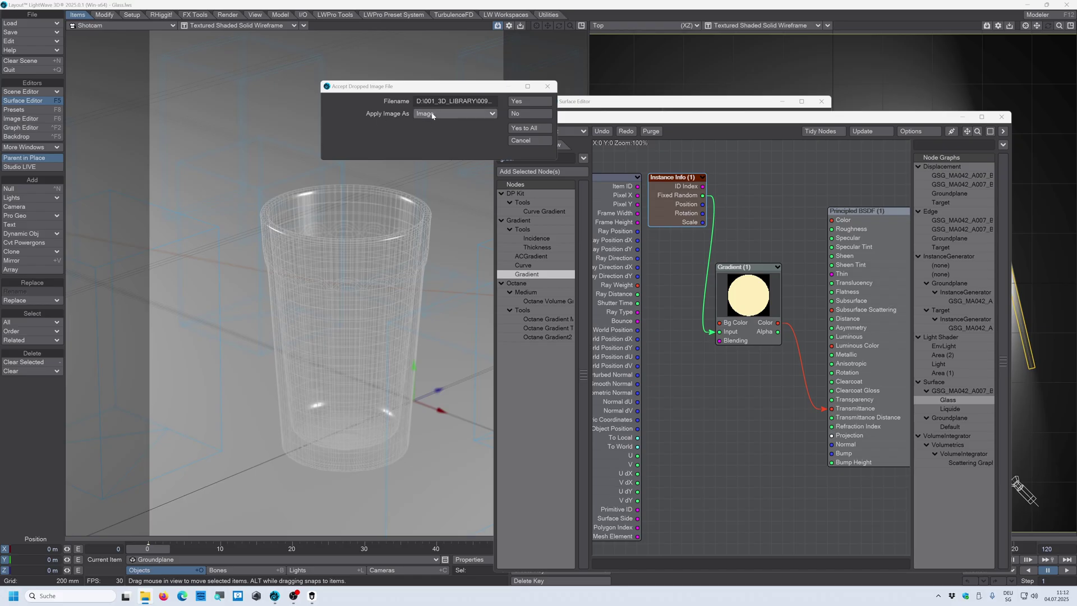
pyautogui.click(522, 102)
pyautogui.moveTo(751, 303); pyautogui.dragTo(763, 215)
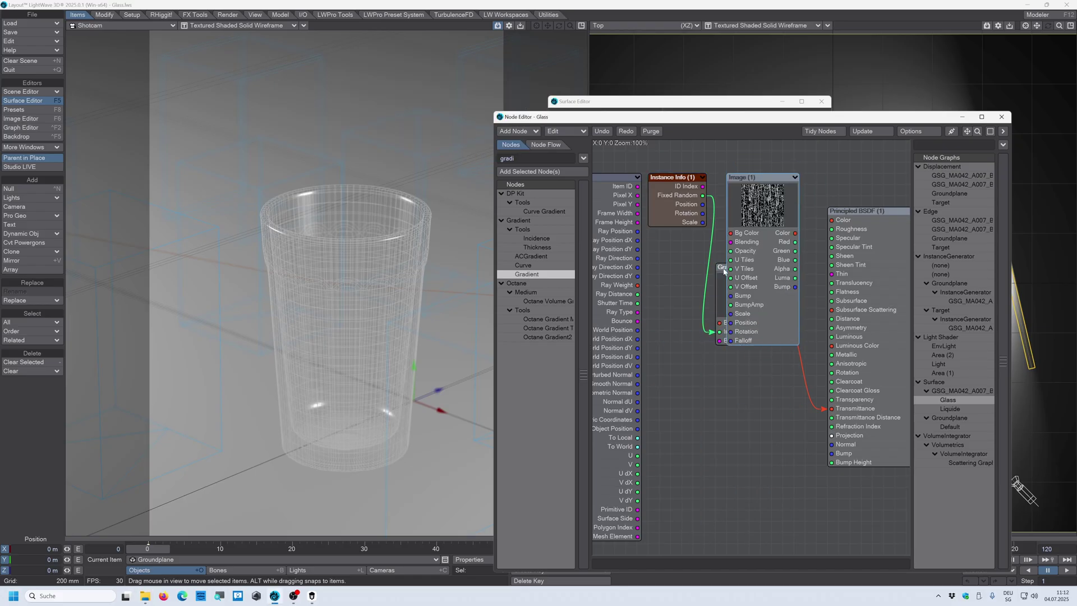
pyautogui.moveTo(723, 271); pyautogui.dragTo(702, 360)
pyautogui.moveTo(765, 196); pyautogui.dragTo(777, 185)
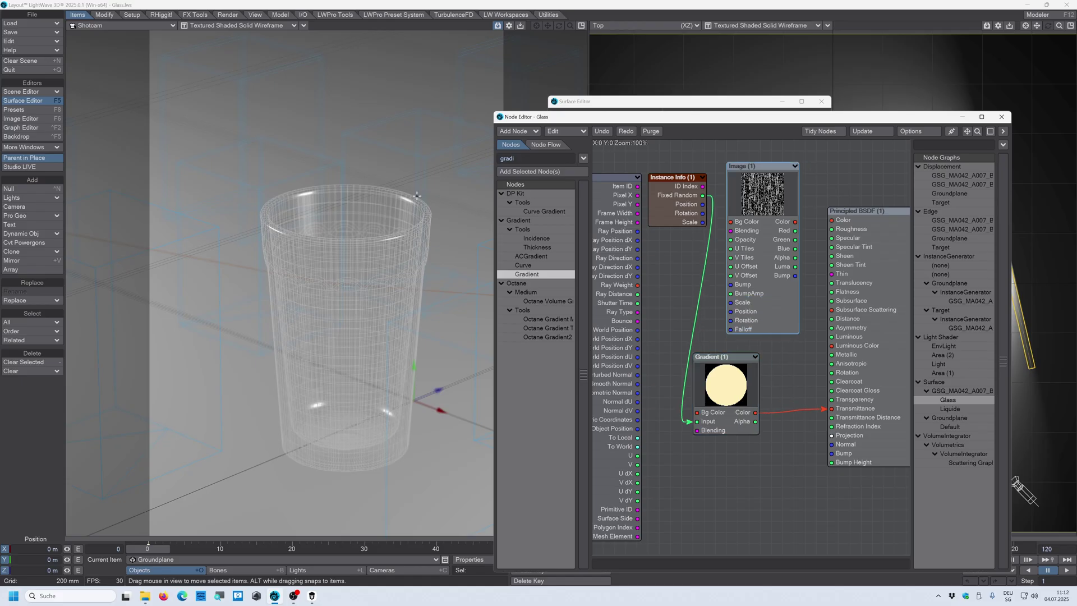
pyautogui.doubleClick(762, 195)
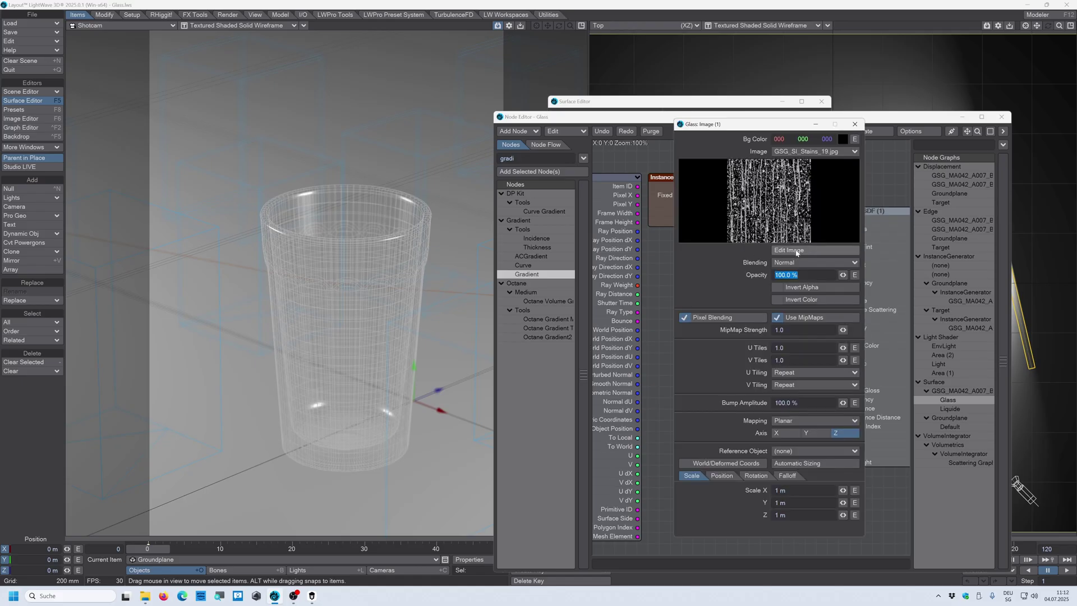
# Set the GSG_SI_Stains_19.jpg image's RGB and alpha colour spaces to Linear
pyautogui.click(794, 250)
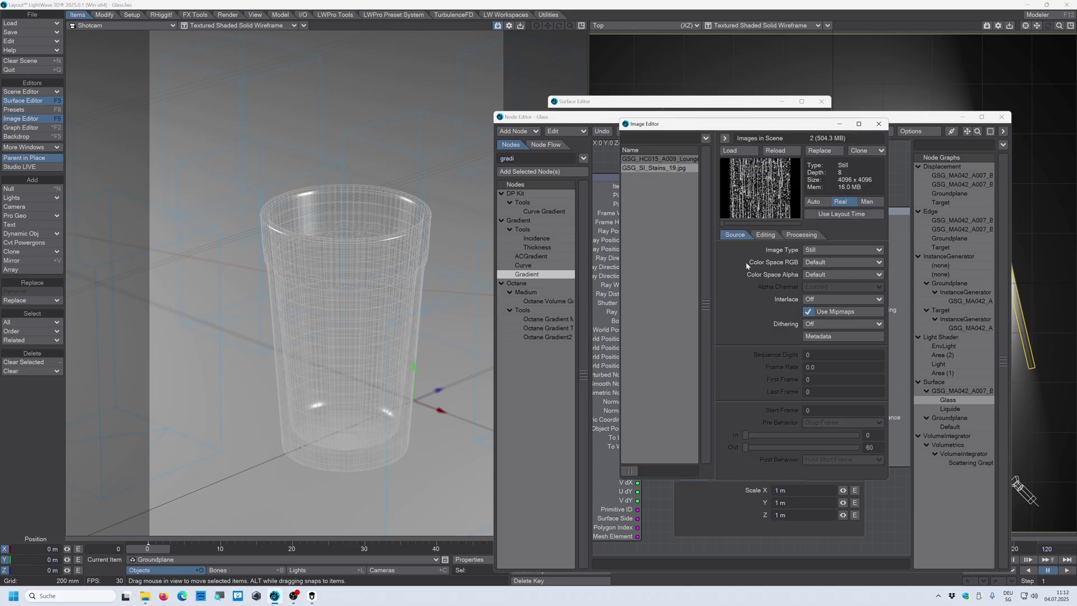
pyautogui.click(823, 263)
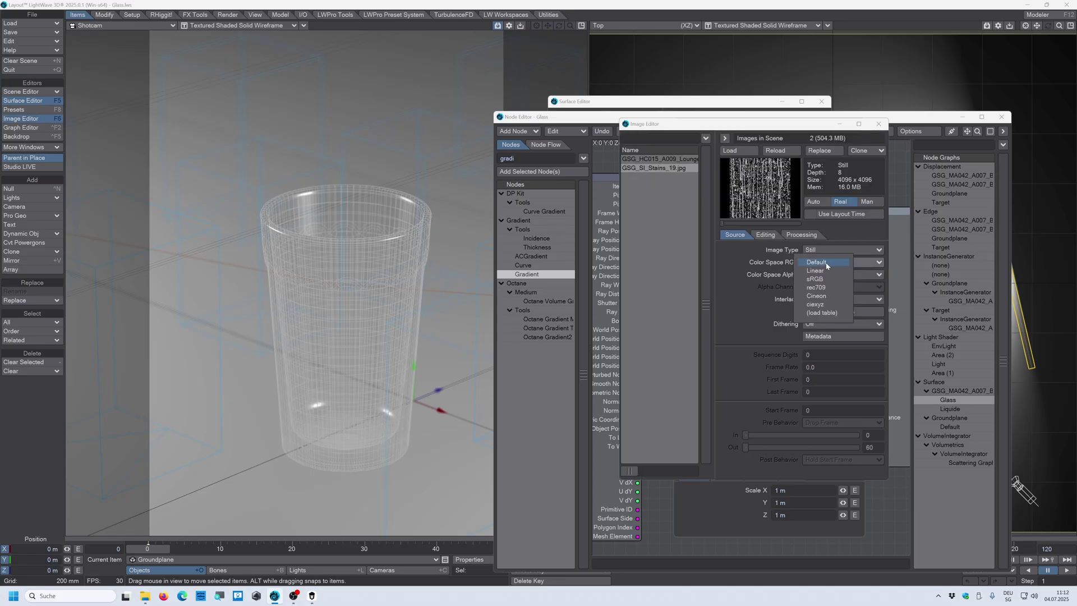
pyautogui.click(818, 271)
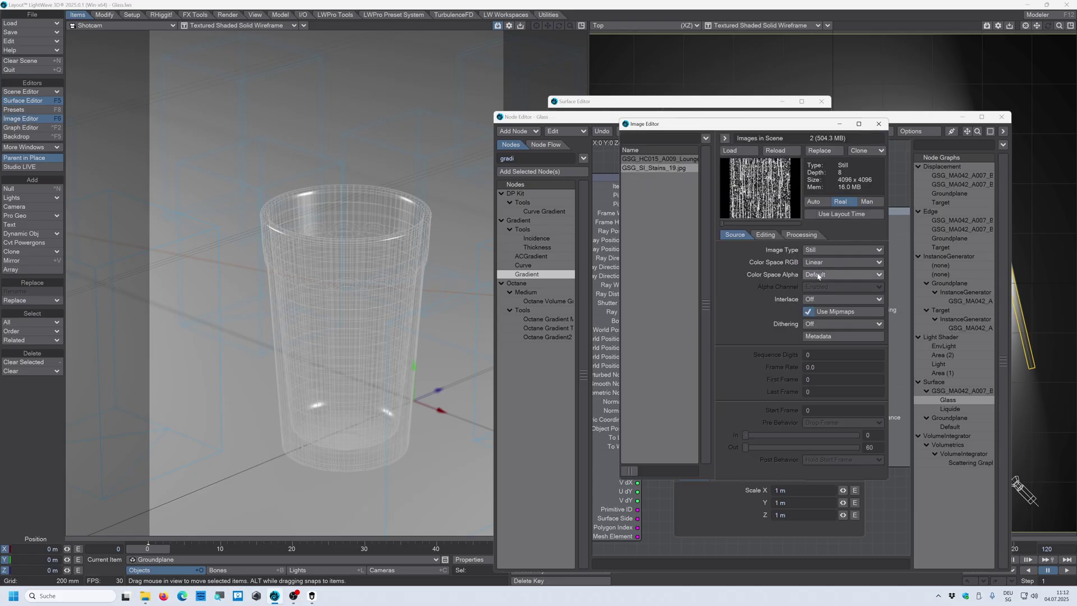
pyautogui.click(818, 275)
pyautogui.click(812, 286)
# Map the stain Image node with UV Map mapping using the BistroJuiceGlass UVW map
pyautogui.press('F6')
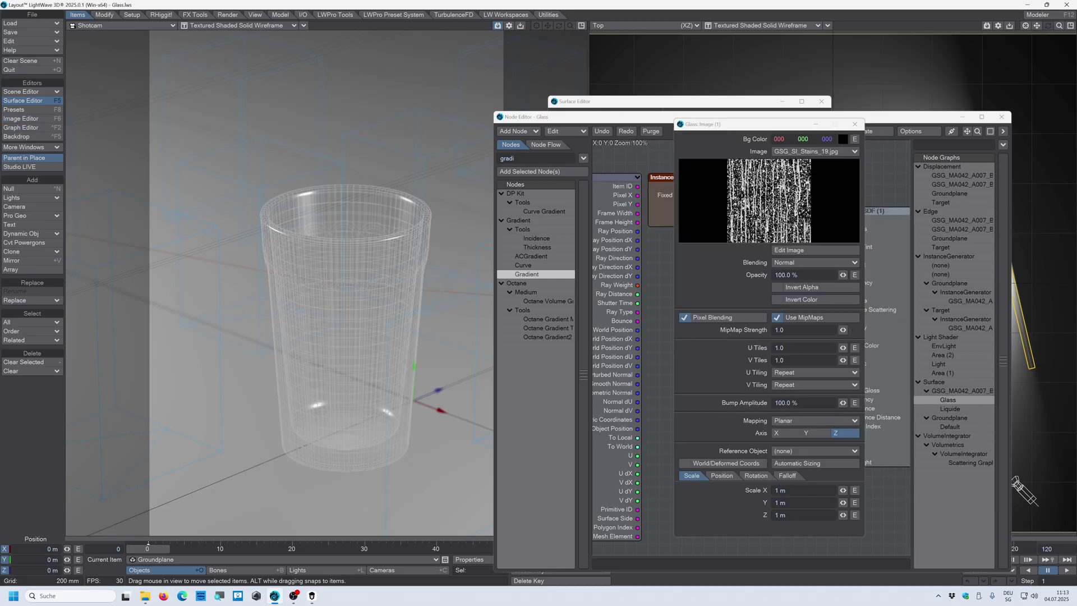
pyautogui.click(780, 420)
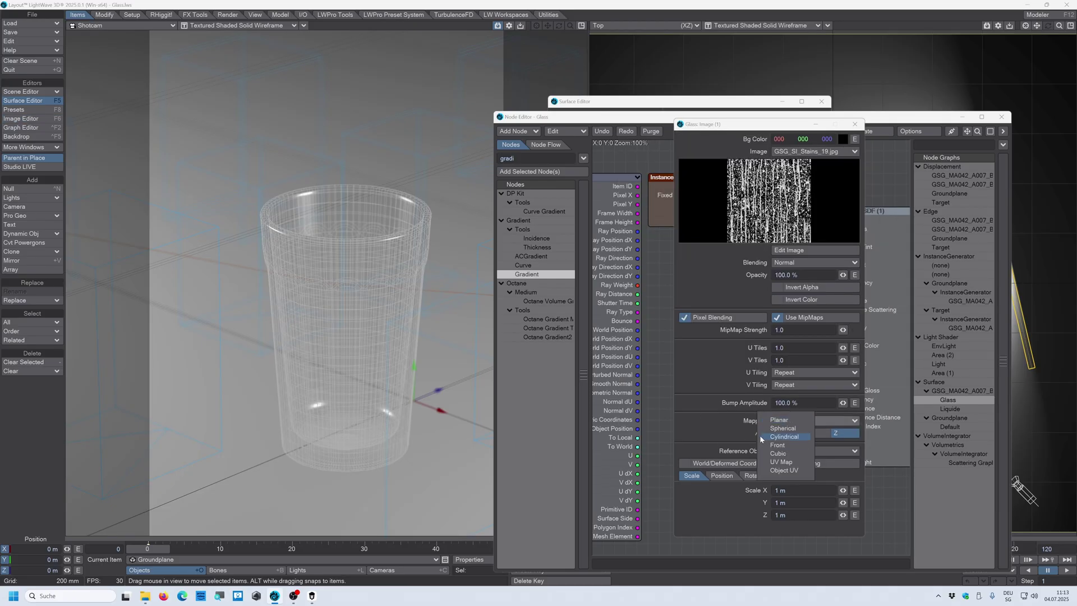
pyautogui.click(780, 462)
pyautogui.click(802, 435)
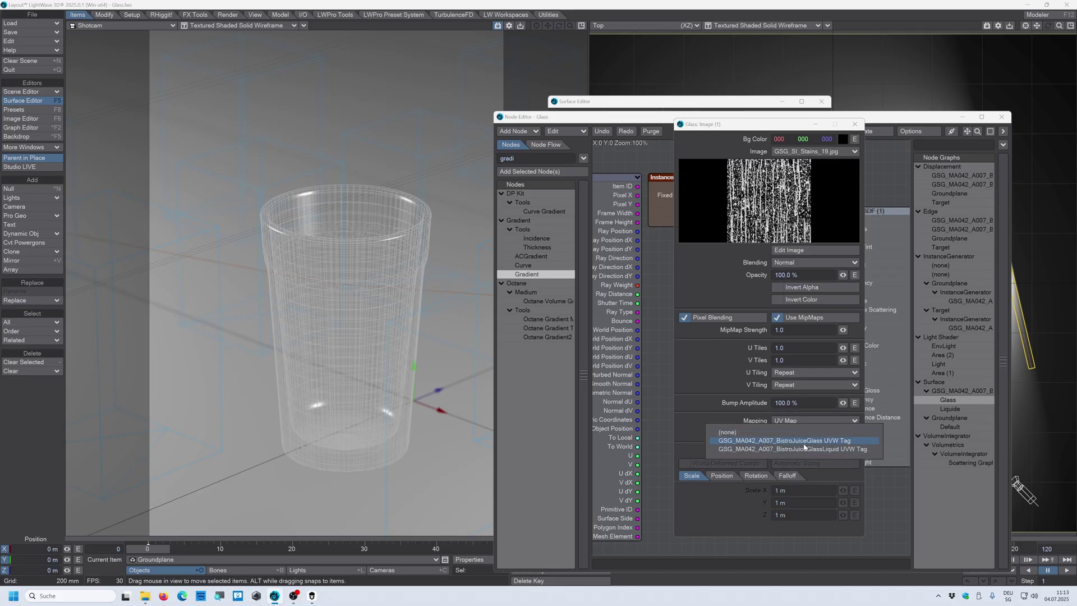
pyautogui.click(804, 443)
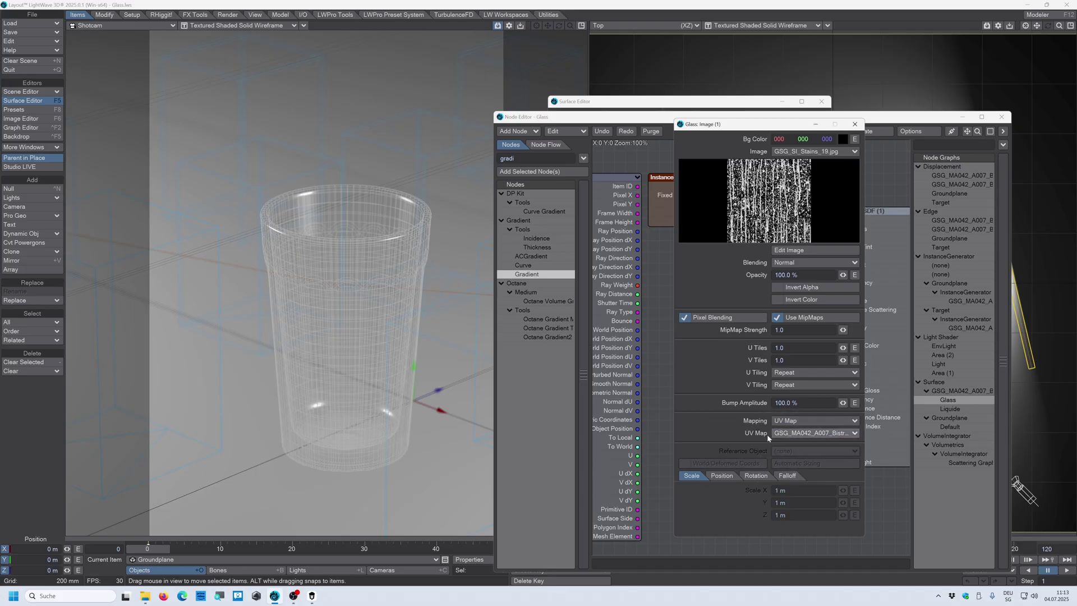
pyautogui.press('Escape')
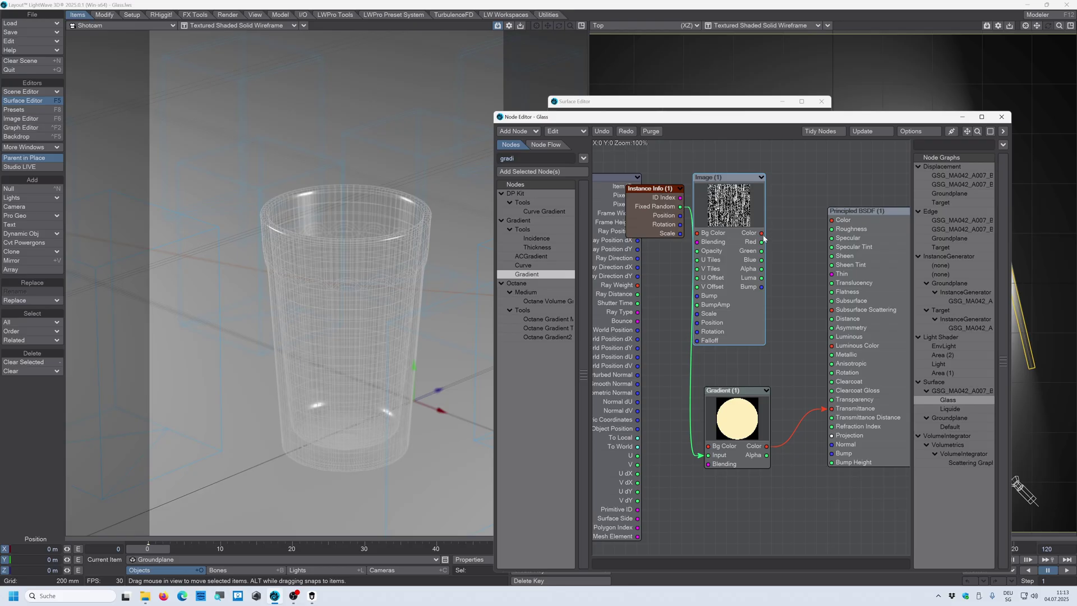
# Feed the stain Color into Principled BSDF Color, set Transparency to 46.8%, and shift the Image node right
pyautogui.moveTo(762, 233); pyautogui.dragTo(832, 222)
pyautogui.doubleClick(830, 238)
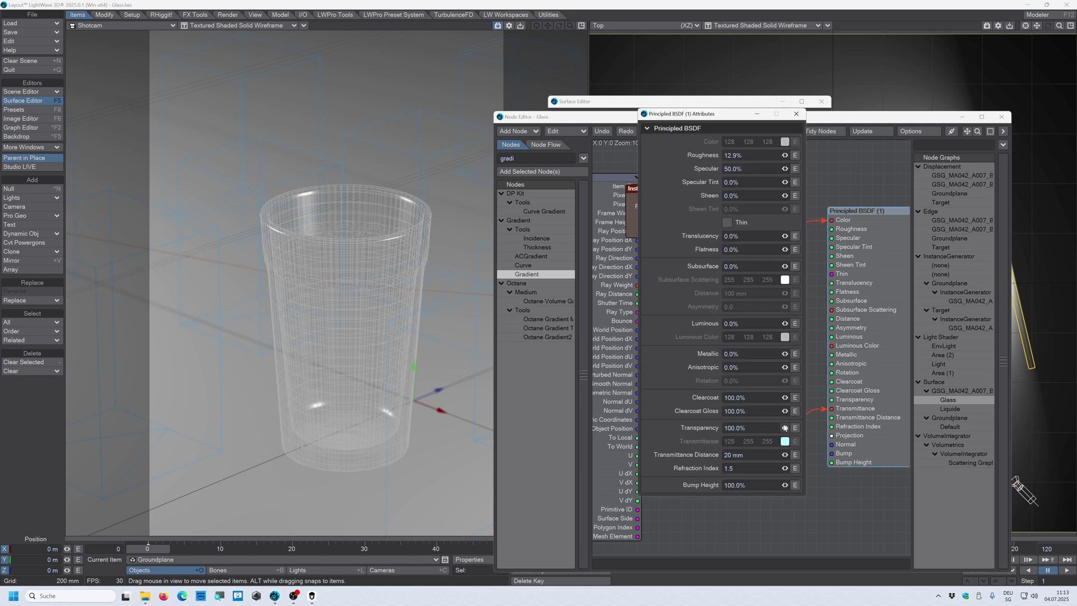
pyautogui.moveTo(785, 427); pyautogui.dragTo(752, 428)
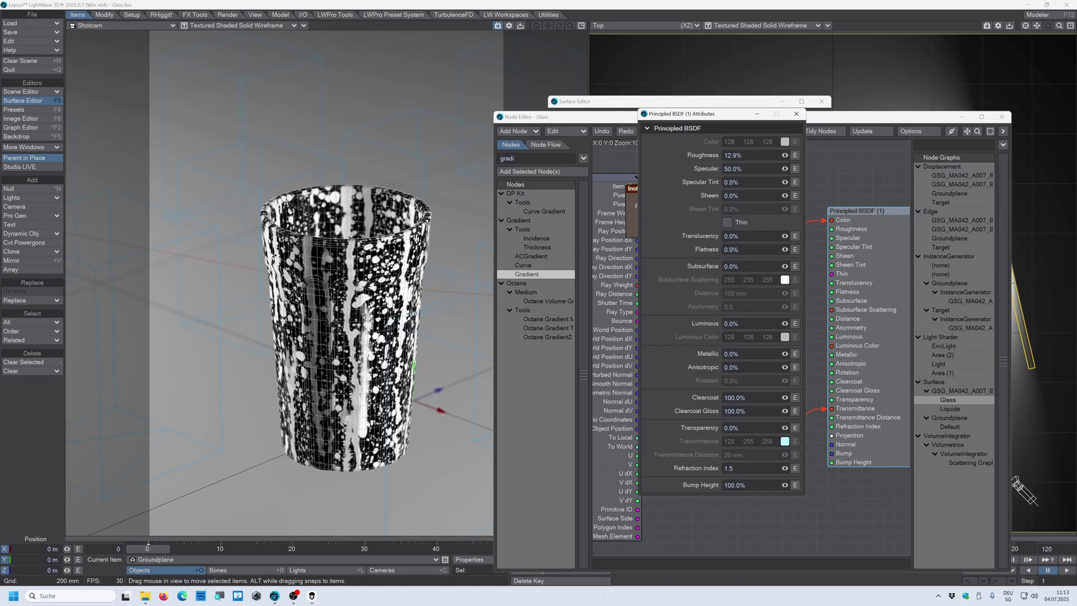
pyautogui.click(496, 409)
pyautogui.moveTo(728, 209); pyautogui.dragTo(750, 209)
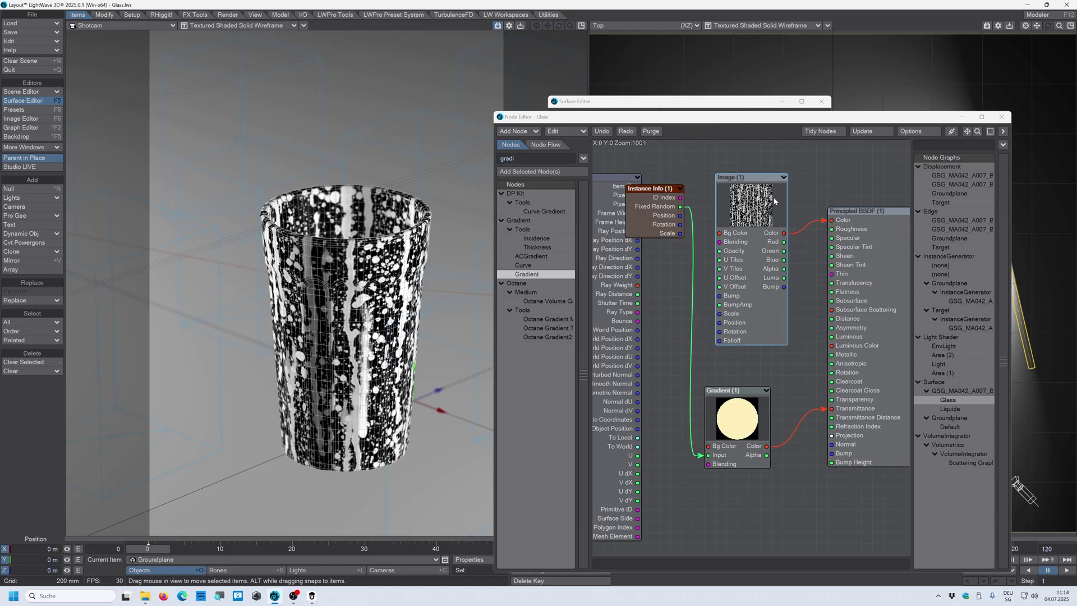
# Darken the stain image with Brightness -0.61 and Contrast 0.12 in the Image Editor
pyautogui.doubleClick(744, 204)
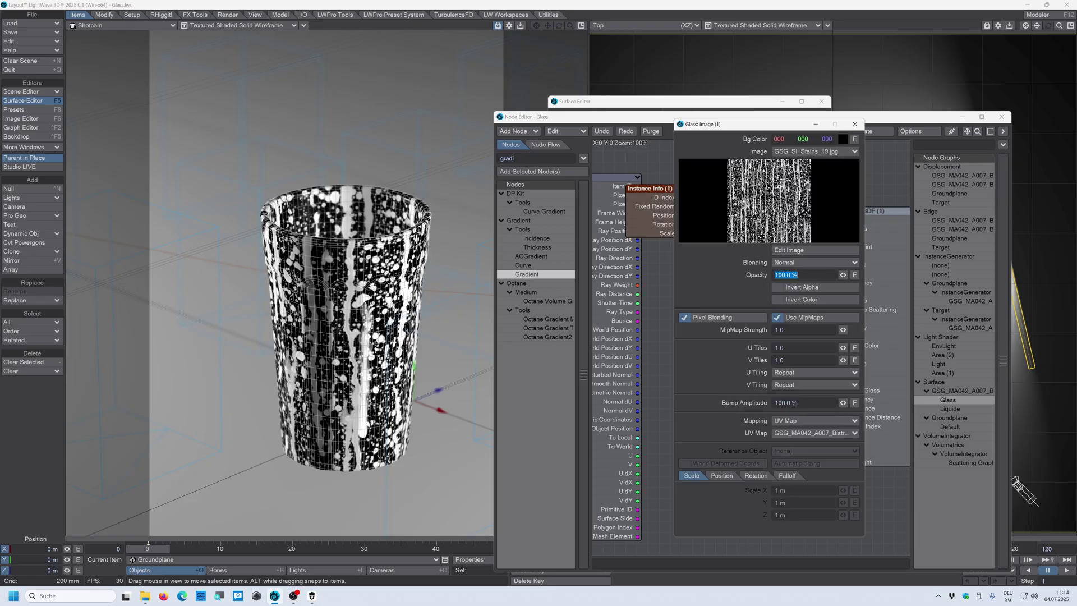
pyautogui.click(791, 251)
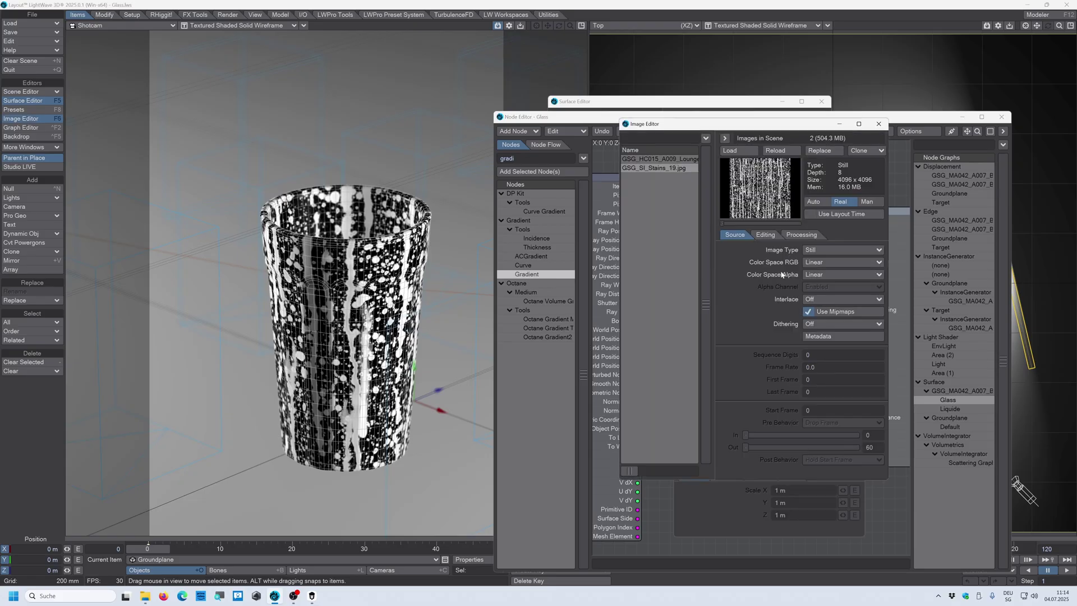
pyautogui.click(761, 238)
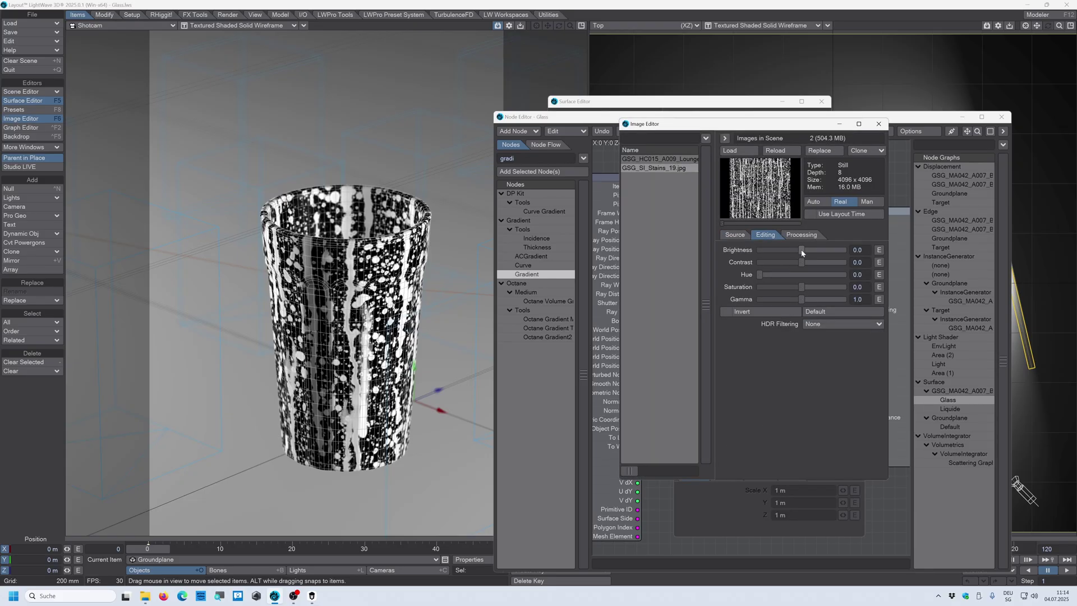
pyautogui.moveTo(803, 251)
pyautogui.mouseDown()
pyautogui.moveTo(776, 252)
pyautogui.moveTo(806, 265)
pyautogui.mouseUp()
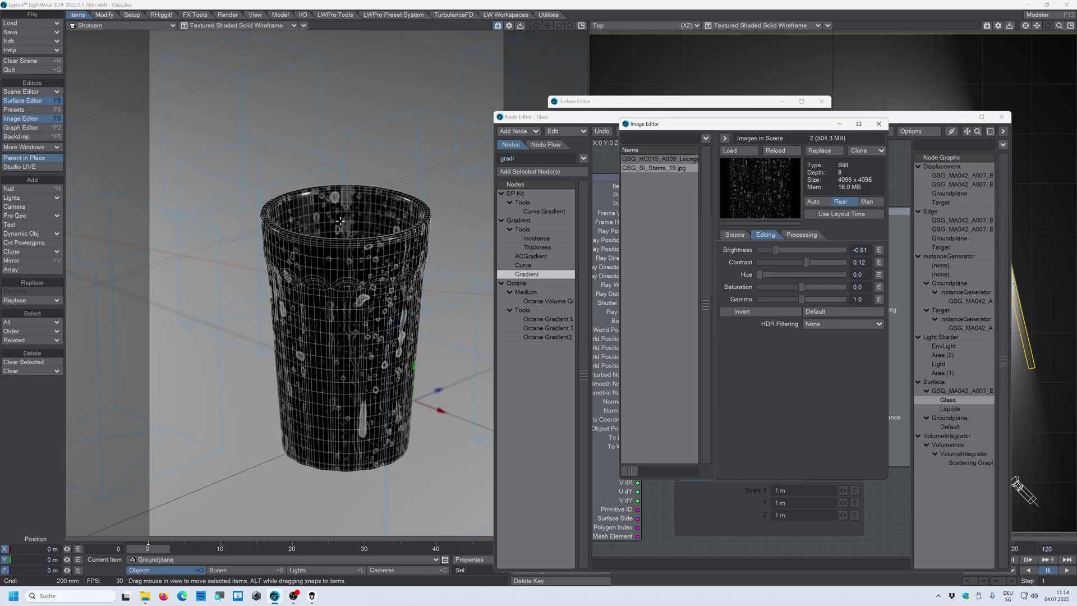
pyautogui.press('F6')
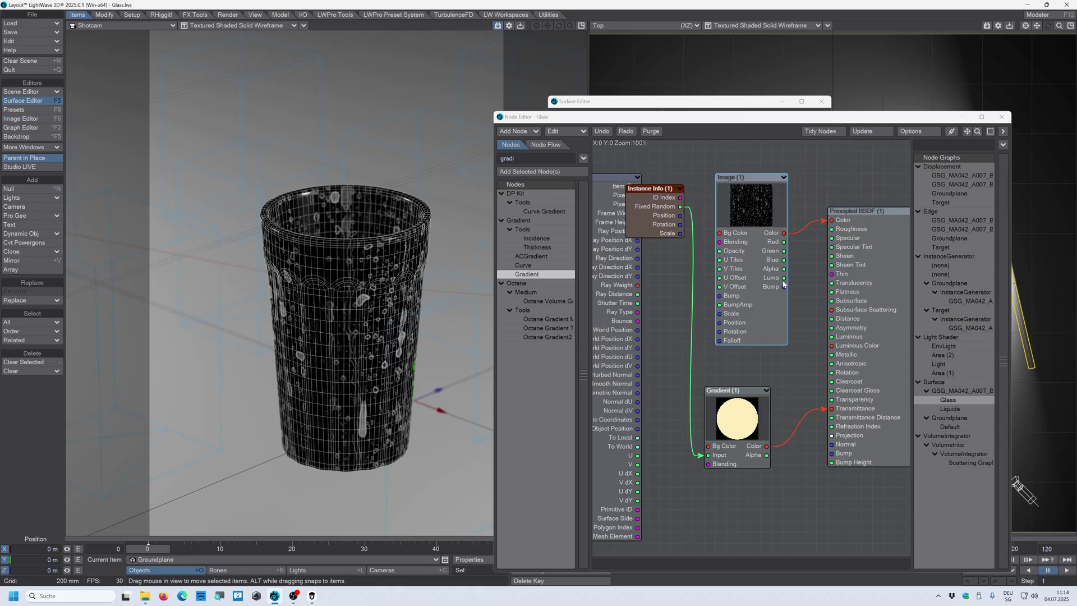
# Drive the glass Roughness with the stain image's Luma, restore Transparency to 100%, and close the node editor
pyautogui.moveTo(783, 279); pyautogui.dragTo(835, 232)
pyautogui.doubleClick(853, 235)
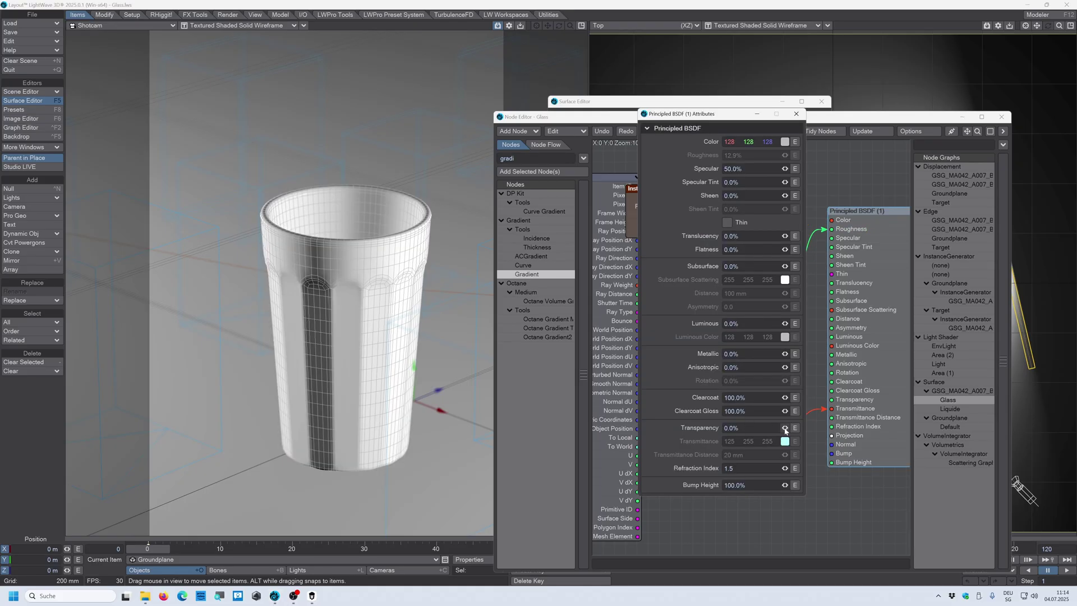
pyautogui.moveTo(785, 428); pyautogui.dragTo(870, 221)
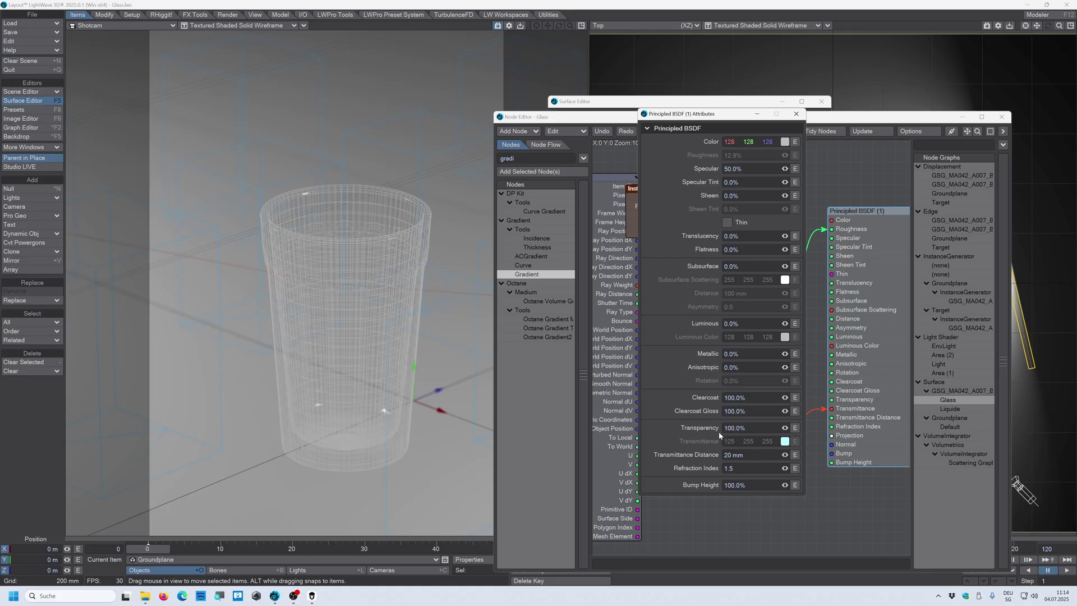
pyautogui.click(796, 113)
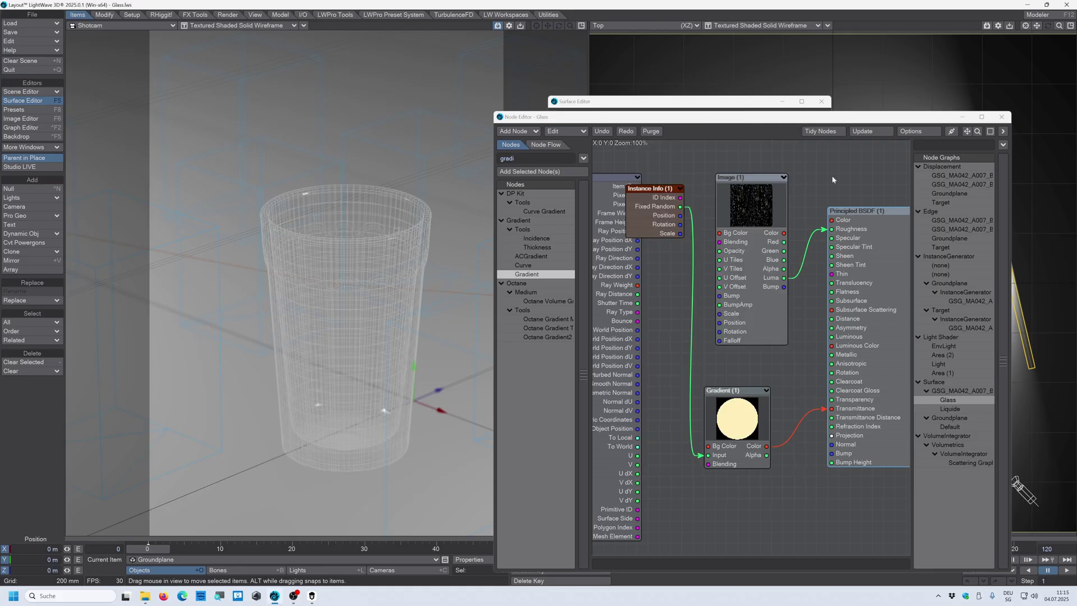
pyautogui.click(1001, 116)
# Close the surface settings and switch the camera viewport to VPR live rendering
pyautogui.click(821, 102)
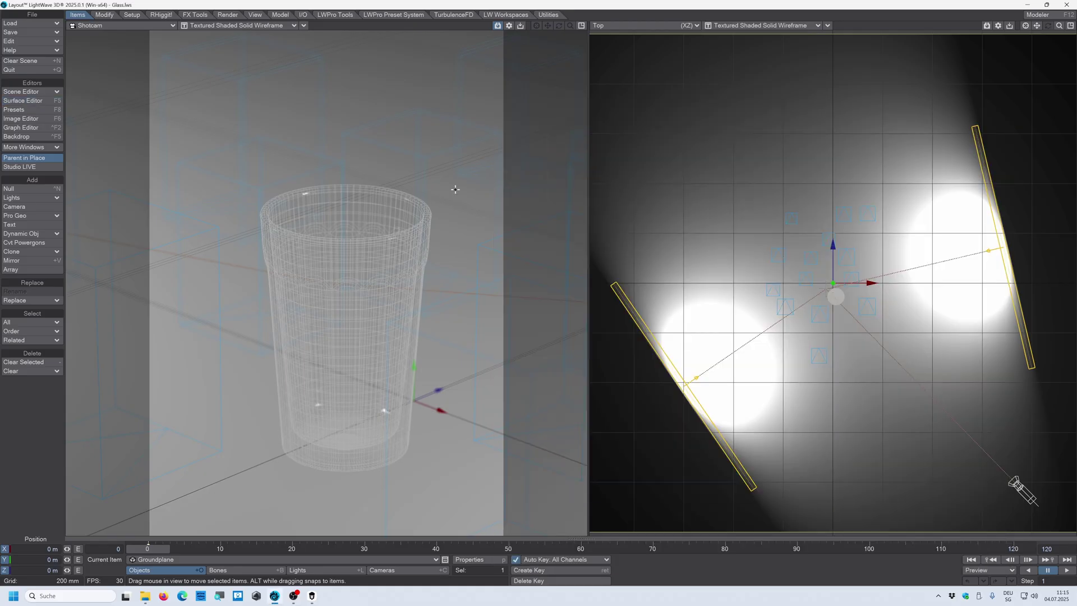
pyautogui.click(238, 26)
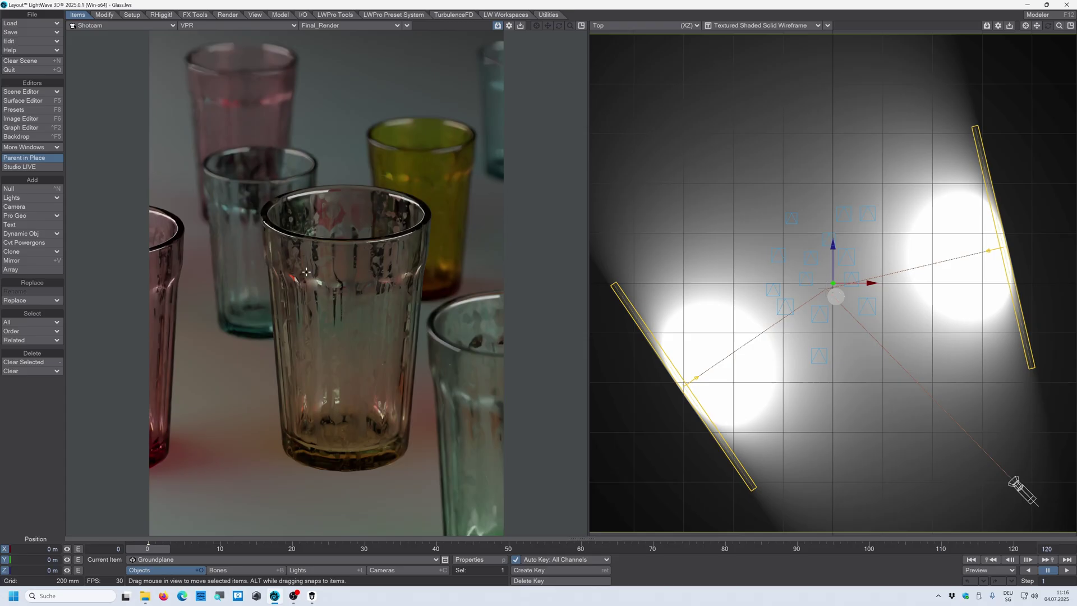
# Adjust the Glass stain image to Brightness -0.55, Contrast 0.19 and Gamma 1.19
pyautogui.click(22, 101)
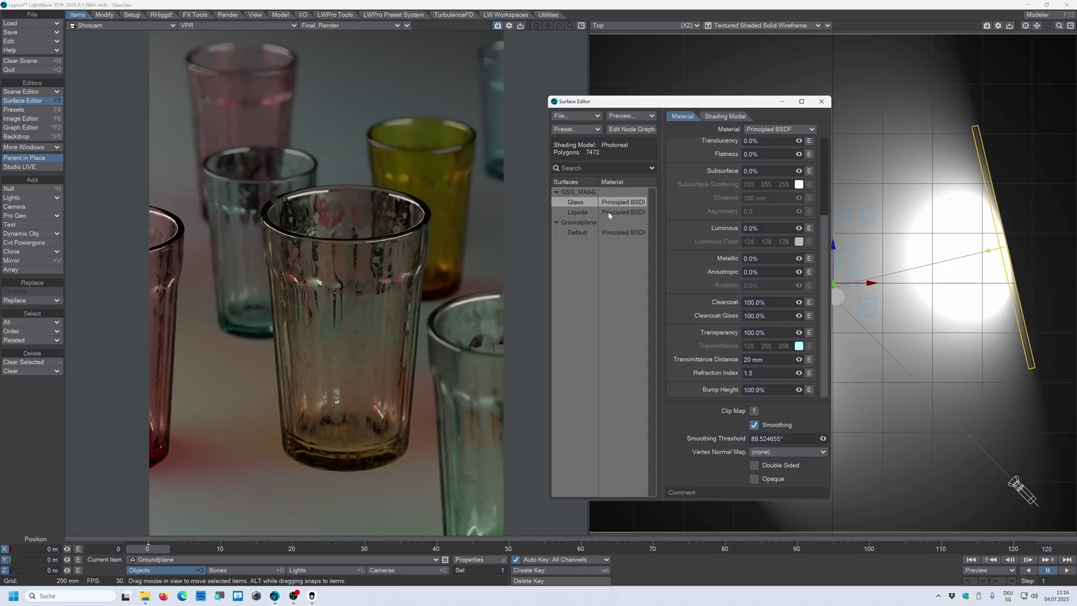
pyautogui.click(629, 129)
pyautogui.doubleClick(744, 217)
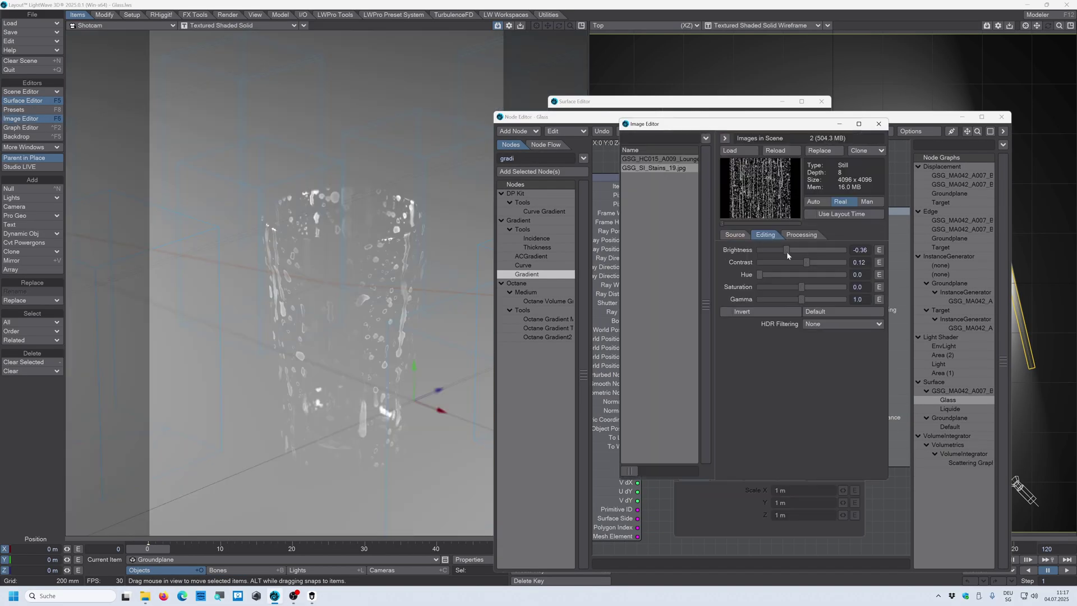
pyautogui.moveTo(787, 252); pyautogui.dragTo(811, 302)
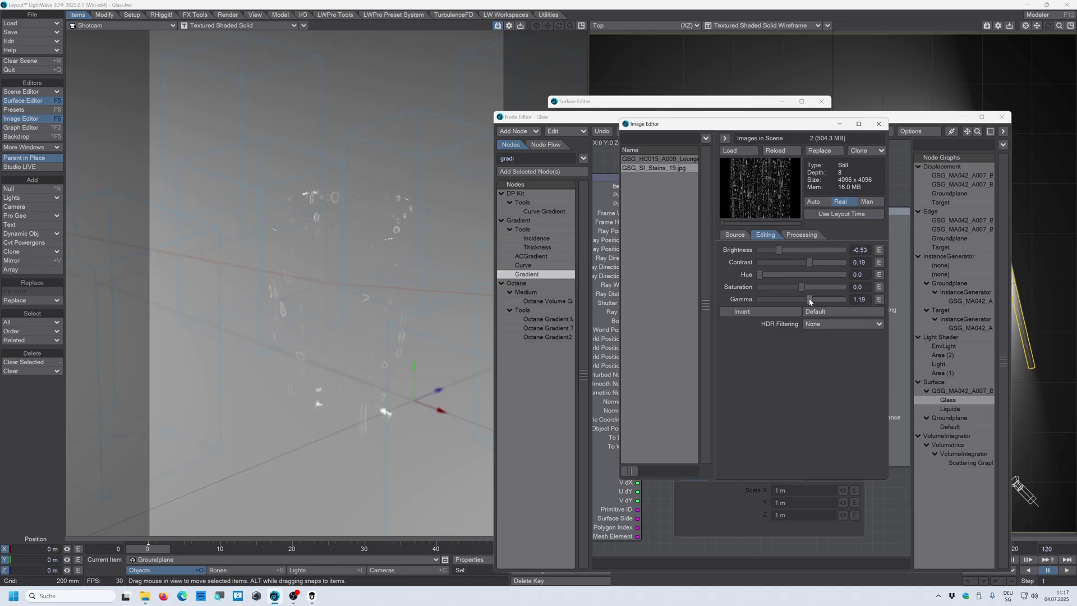
pyautogui.moveTo(779, 250); pyautogui.dragTo(780, 253)
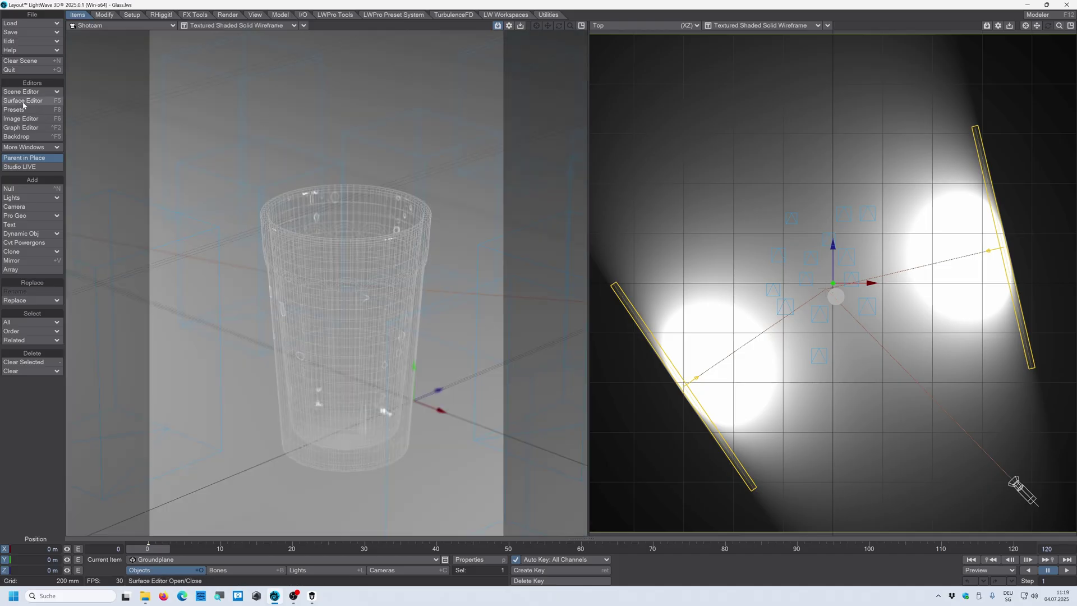
# Connect the stain Image node's Bump output to the Principled BSDF Bump input in the Glass node graph
pyautogui.click(23, 100)
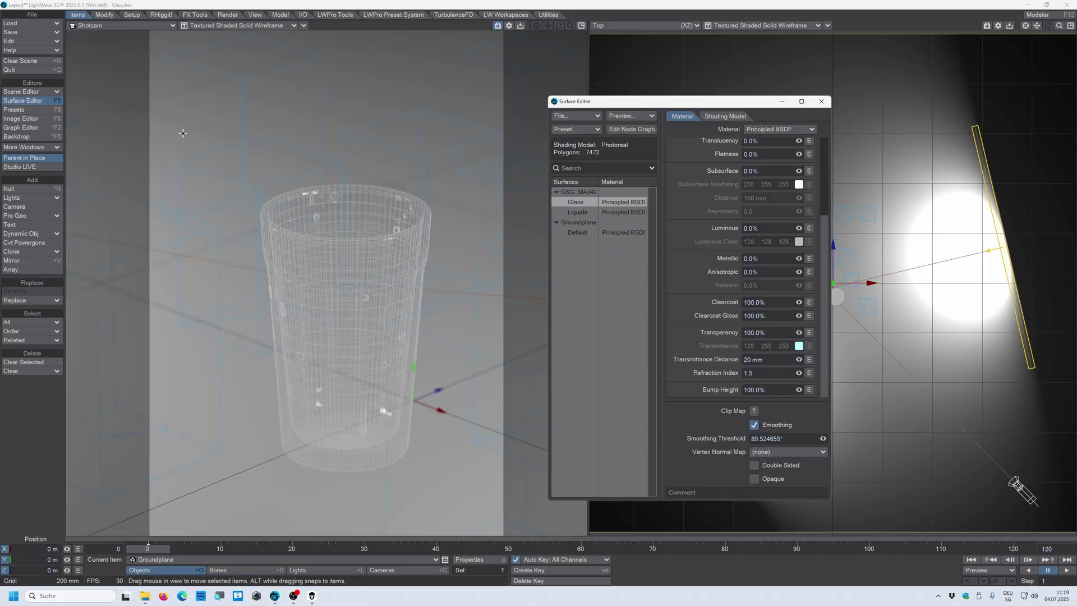
pyautogui.doubleClick(595, 204)
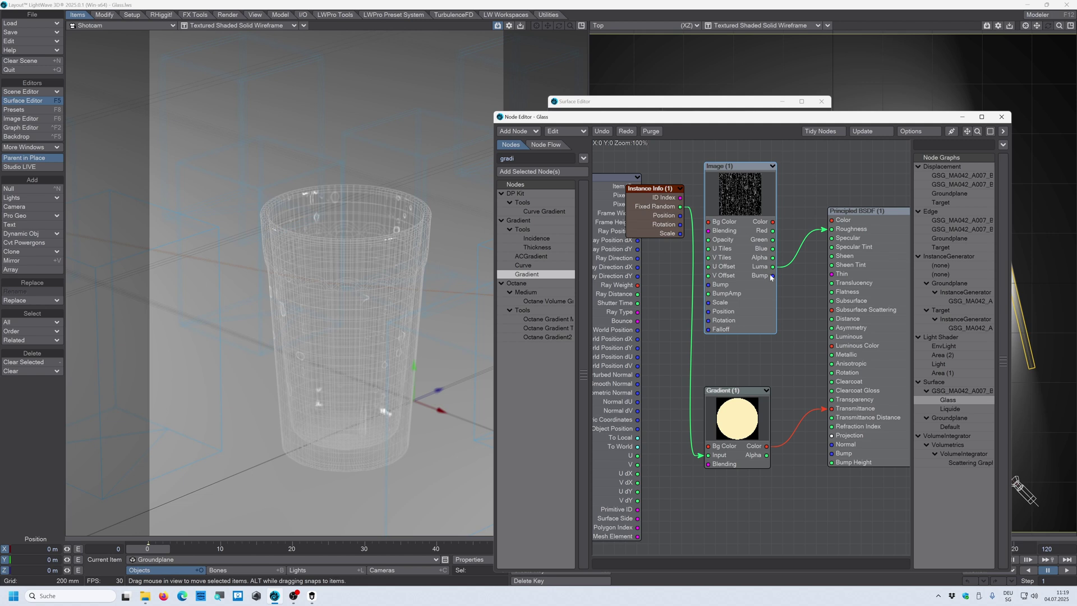
pyautogui.moveTo(773, 276); pyautogui.dragTo(834, 455)
# Set the Principled BSDF Bump Height to 60%
pyautogui.doubleClick(838, 234)
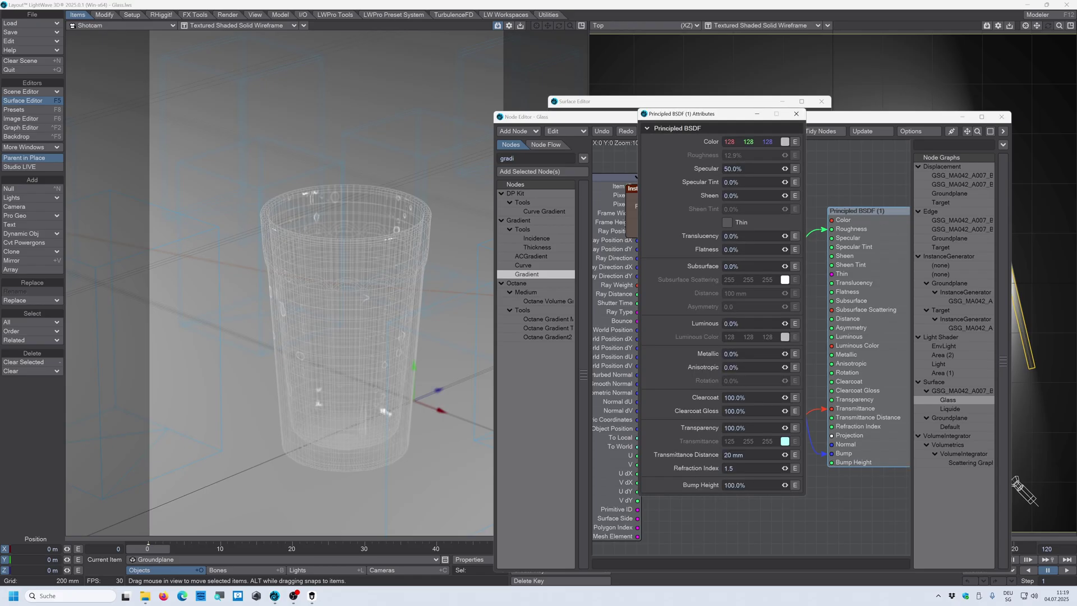
pyautogui.click(735, 484)
pyautogui.write('60')
pyautogui.press('Tab')
# Close the Principled BSDF attributes panel
pyautogui.click(796, 114)
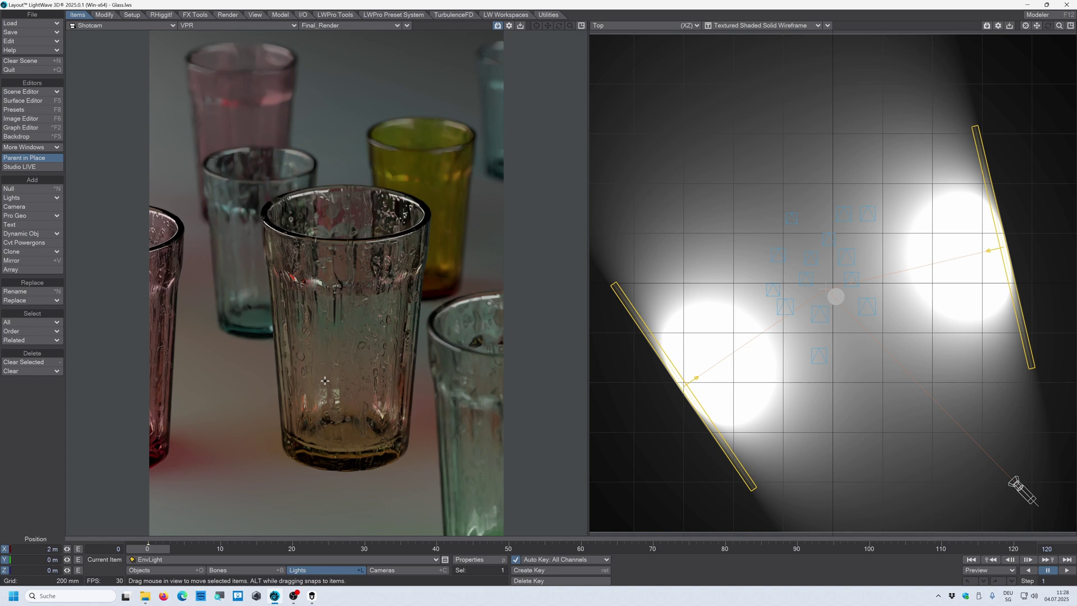
# Return the camera view to wireframe shading and enable EnvLight's Textured Environment HDRI
pyautogui.hotkey('shift', 'F9')
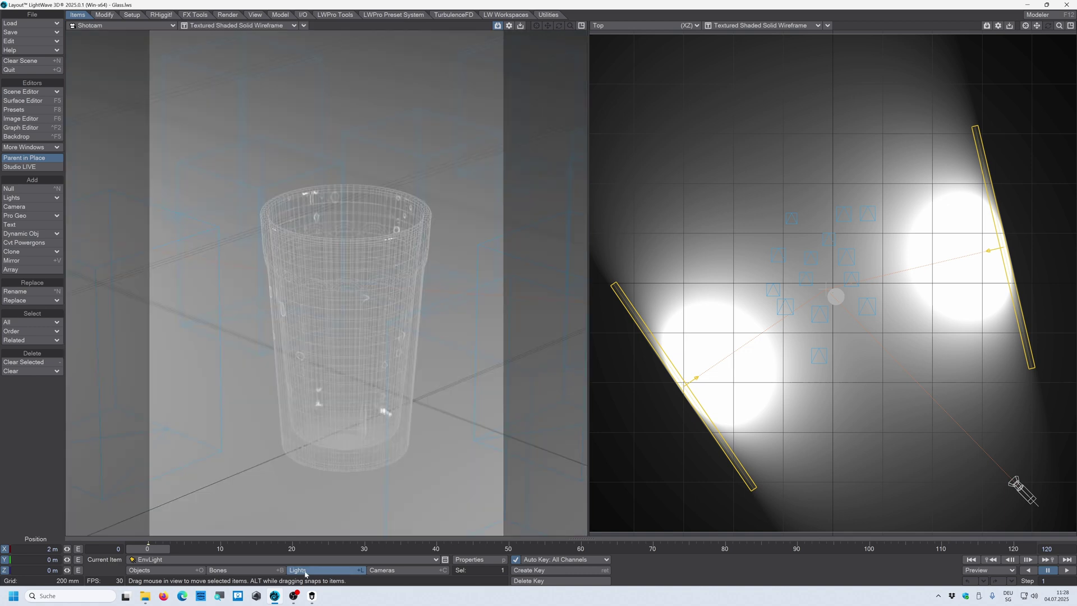
pyautogui.click(470, 559)
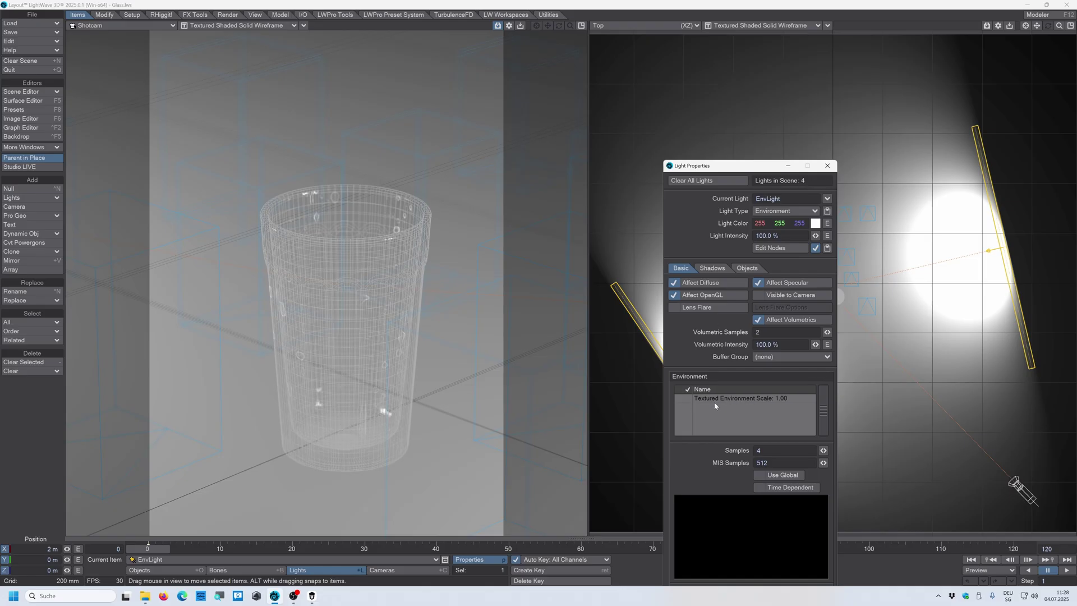
pyautogui.click(682, 400)
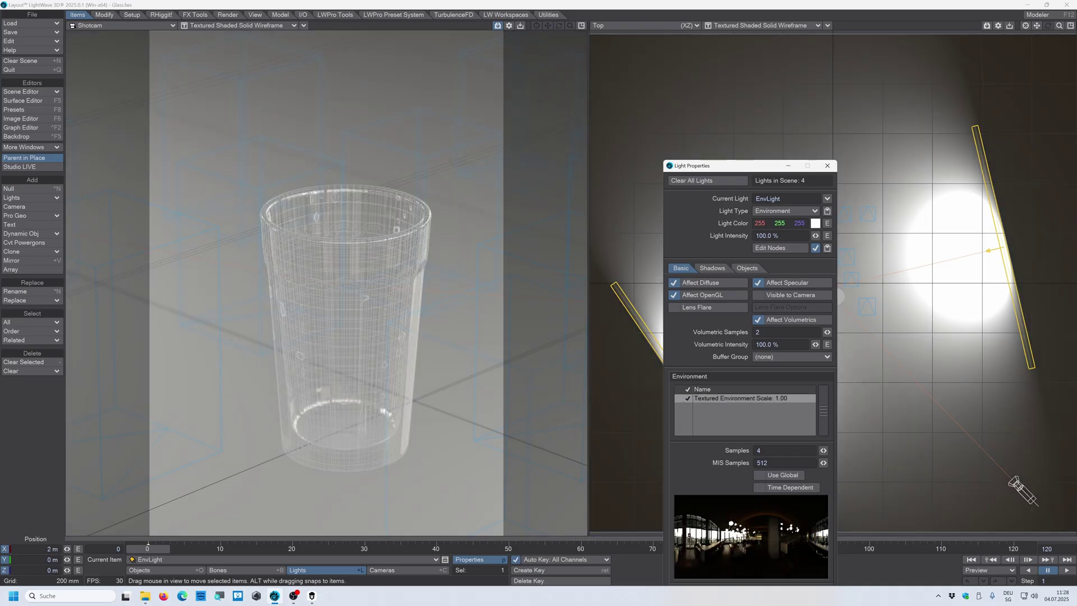